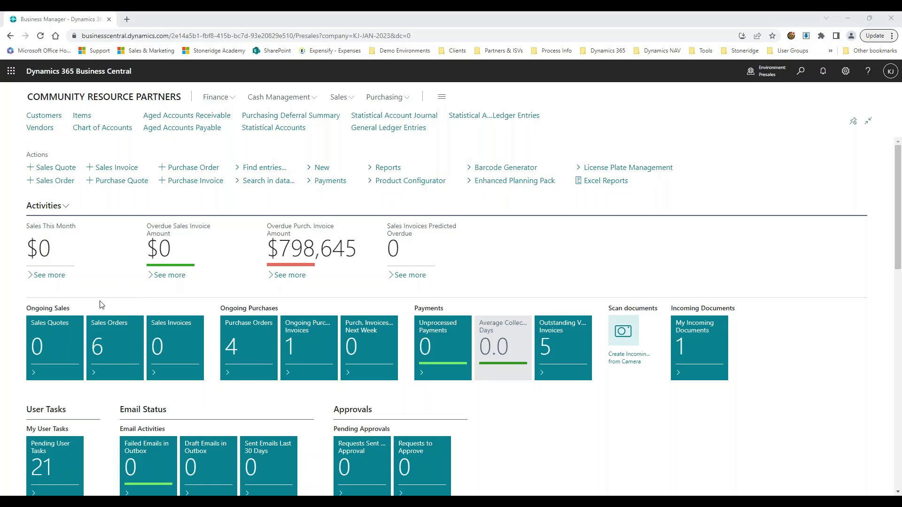
# - Search for "dimens" and open the Dimensions administration page
pyautogui.click(648, 123)
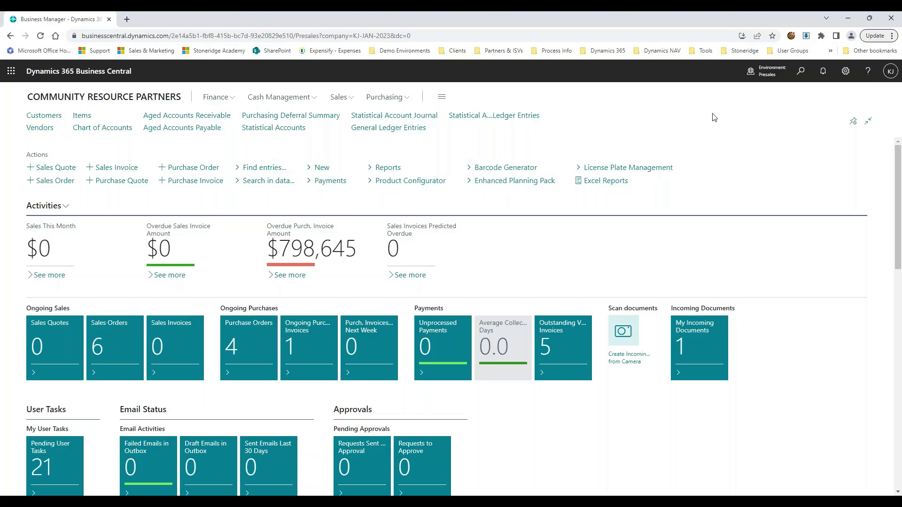
pyautogui.click(794, 71)
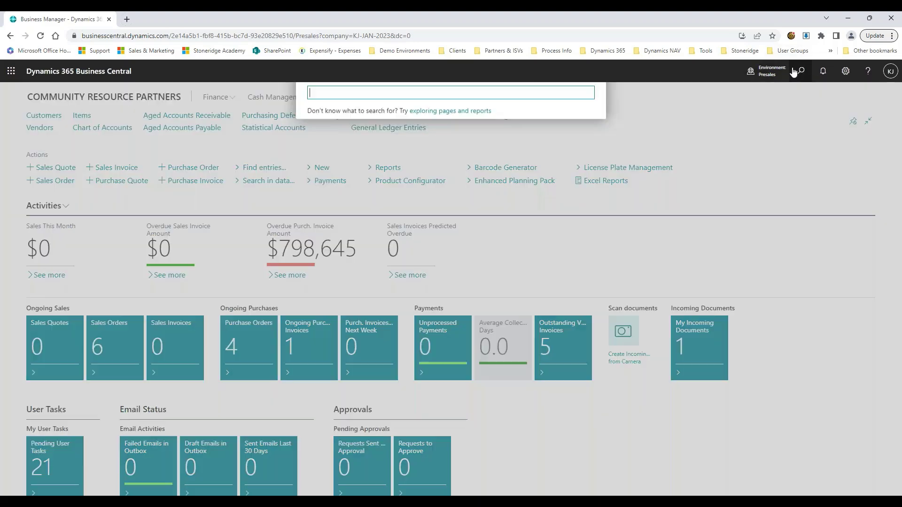
pyautogui.write('dimens')
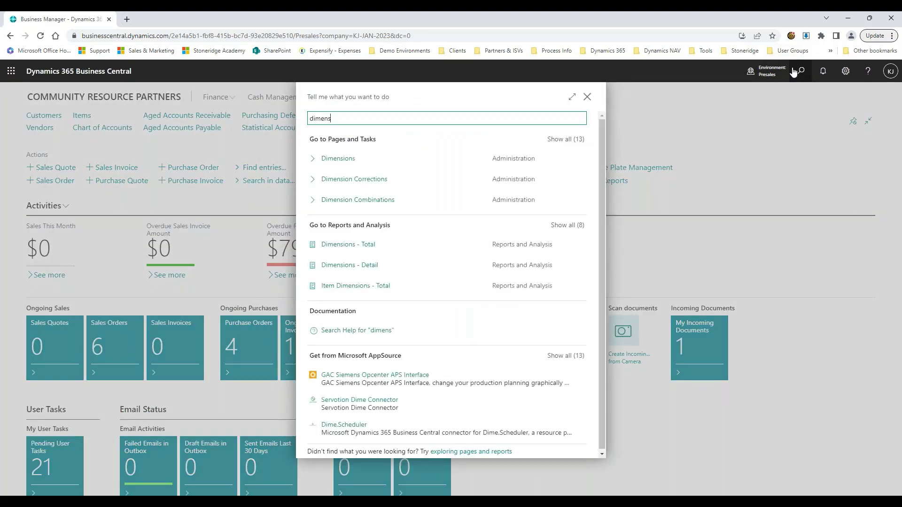
pyautogui.click(348, 159)
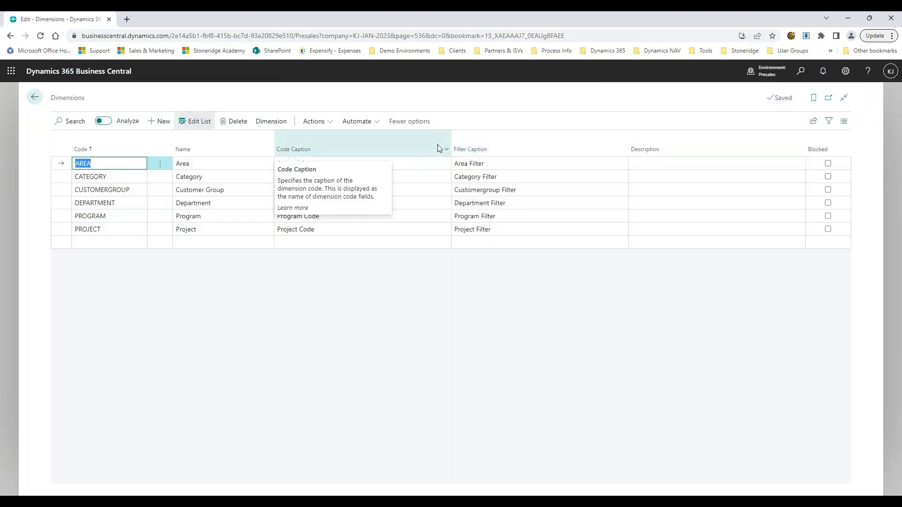
pyautogui.click(581, 357)
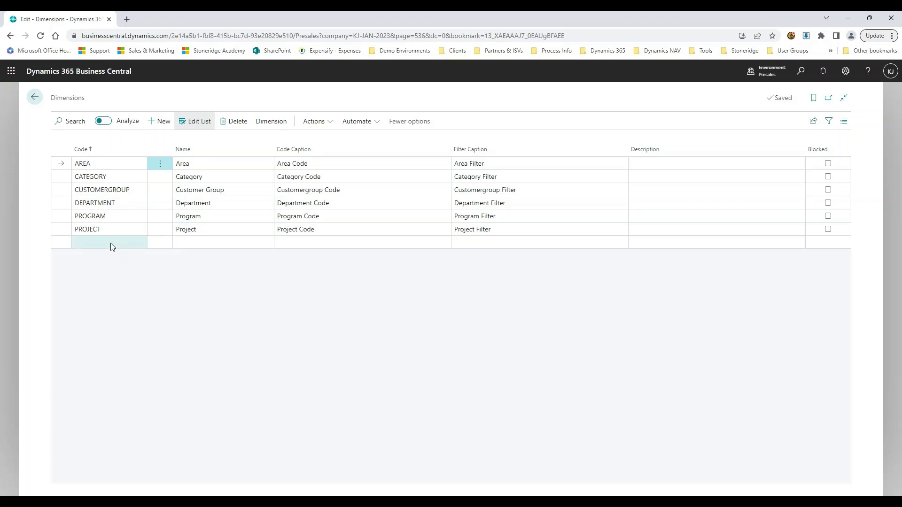
# - Add a new dimension with the code GRANT in the empty row, keeping the default name and captions
pyautogui.click(92, 249)
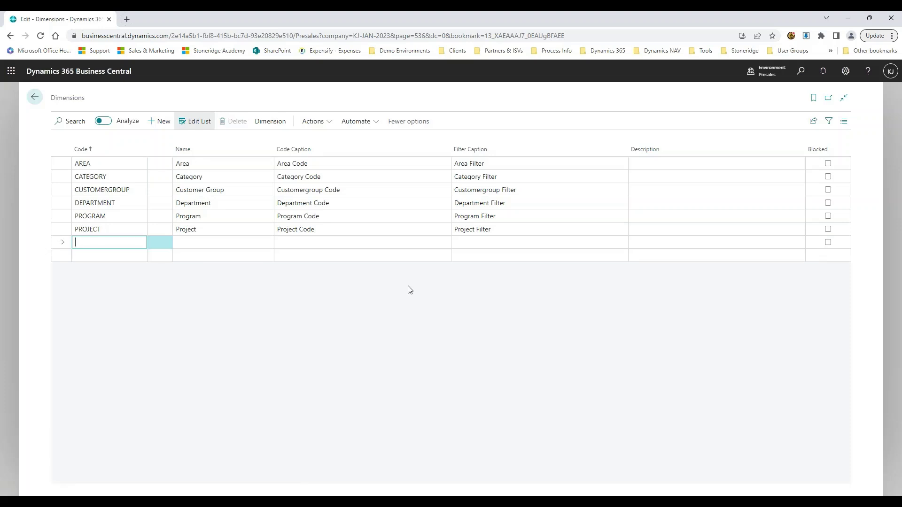
pyautogui.write('GRANT')
pyautogui.press('Tab')
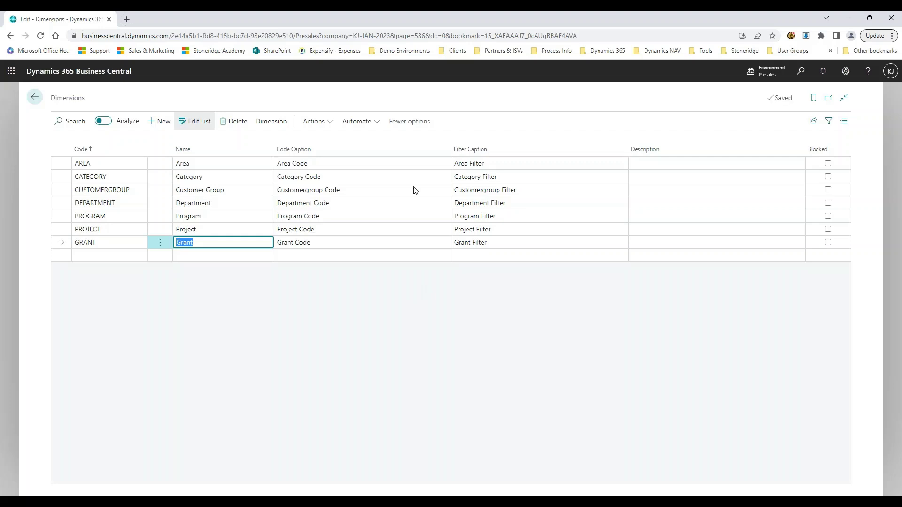
pyautogui.click(365, 243)
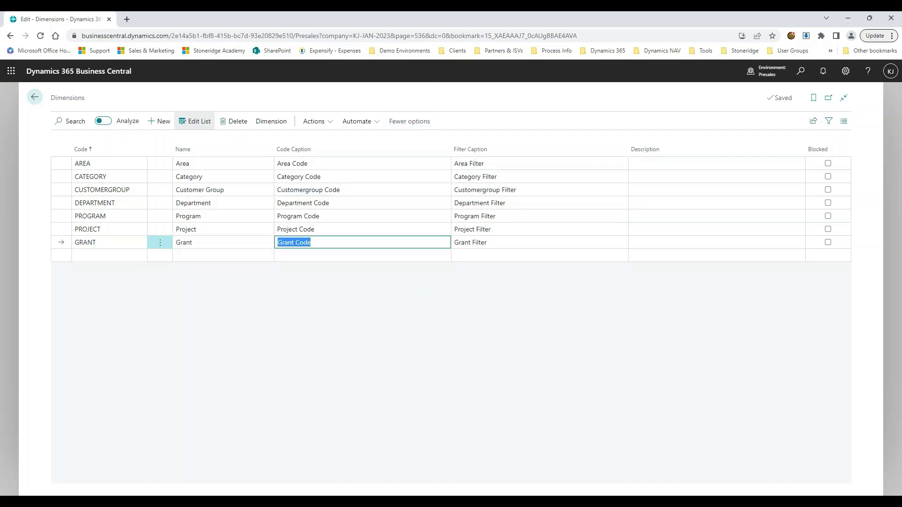
pyautogui.click(365, 243)
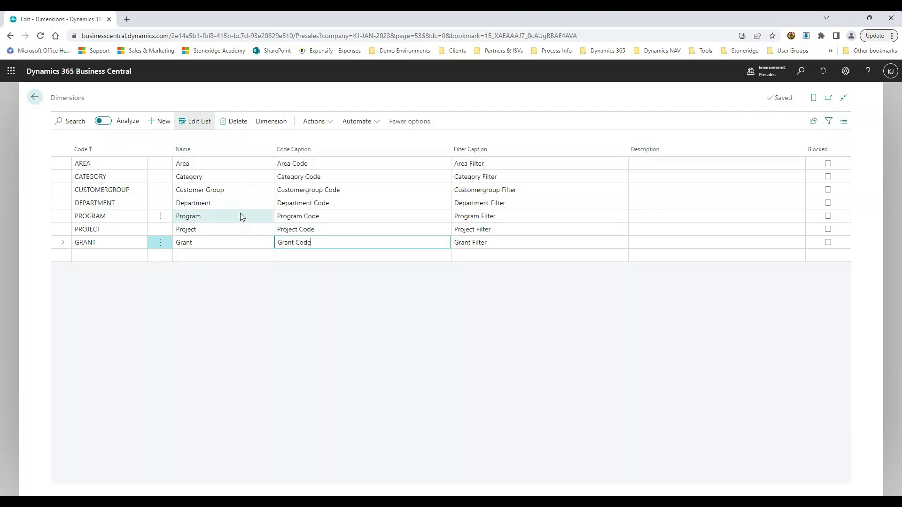
# - Review the codes and names of the PROJECT dimension's values, and return to the dimensions list
pyautogui.click(202, 229)
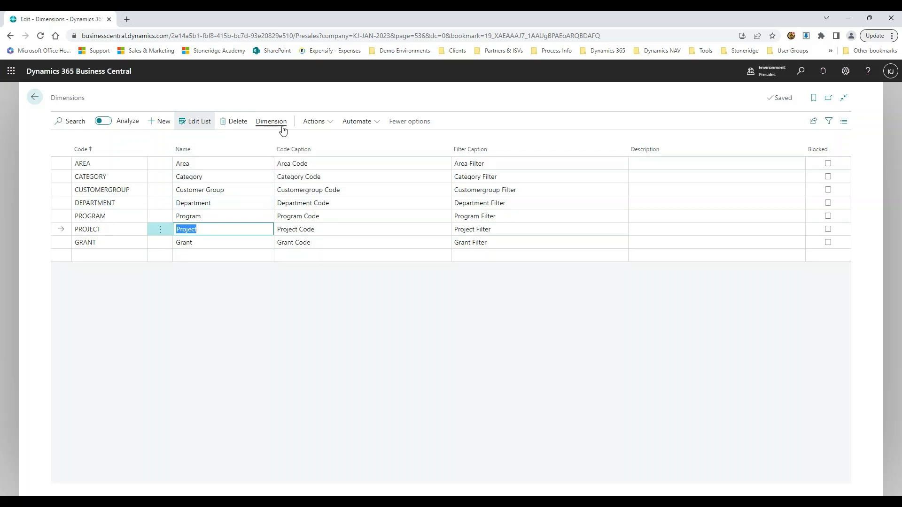
pyautogui.click(264, 122)
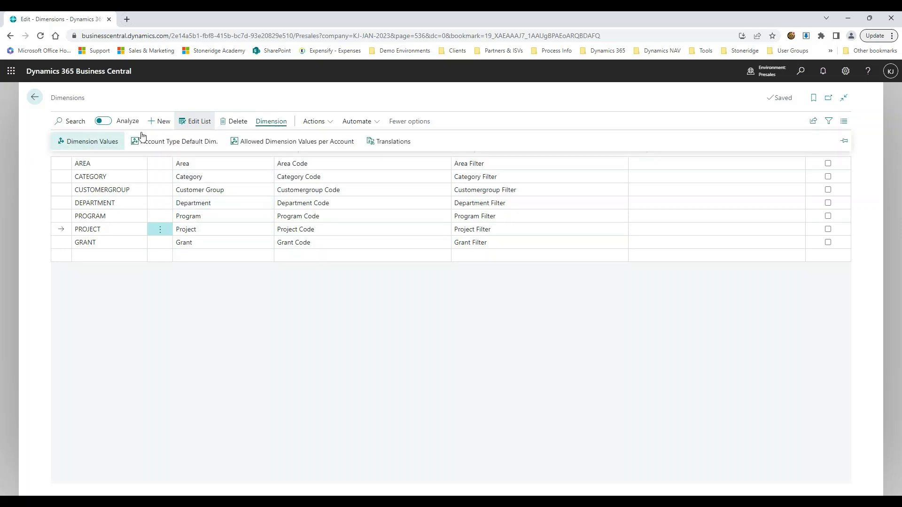
pyautogui.click(94, 137)
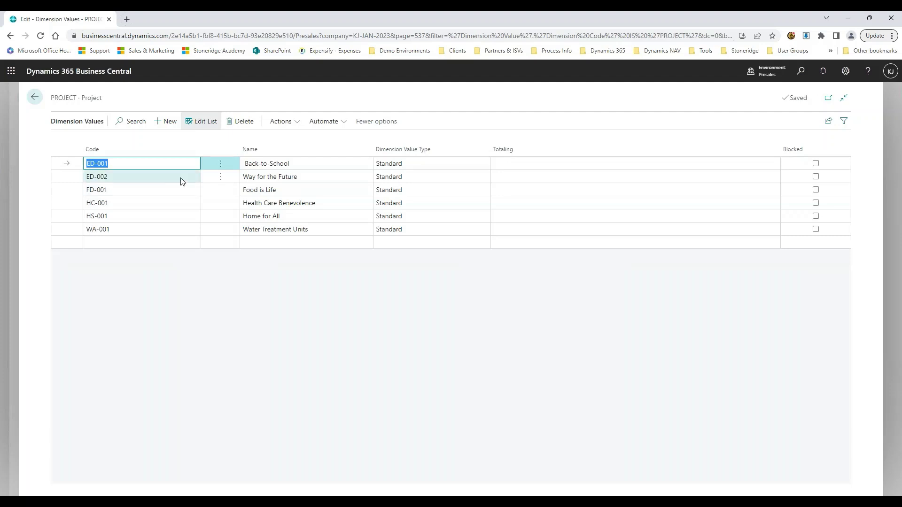
pyautogui.click(305, 162)
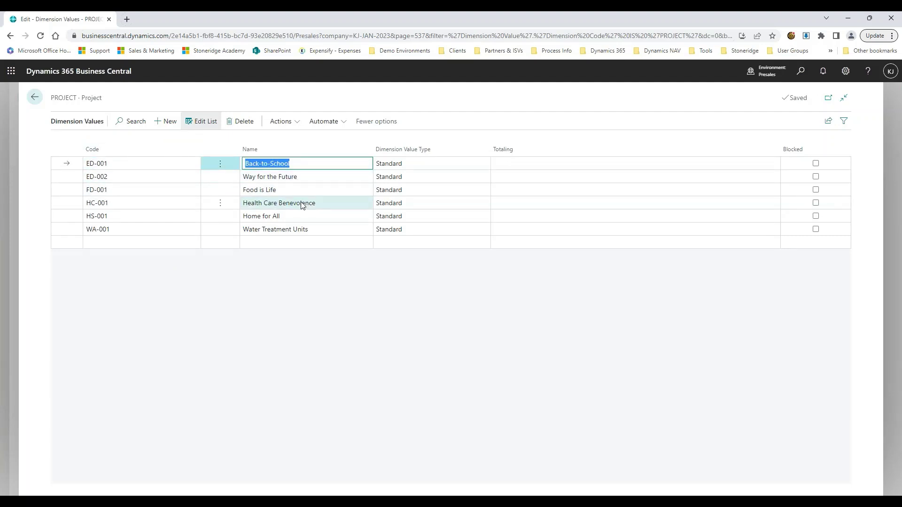
pyautogui.click(301, 285)
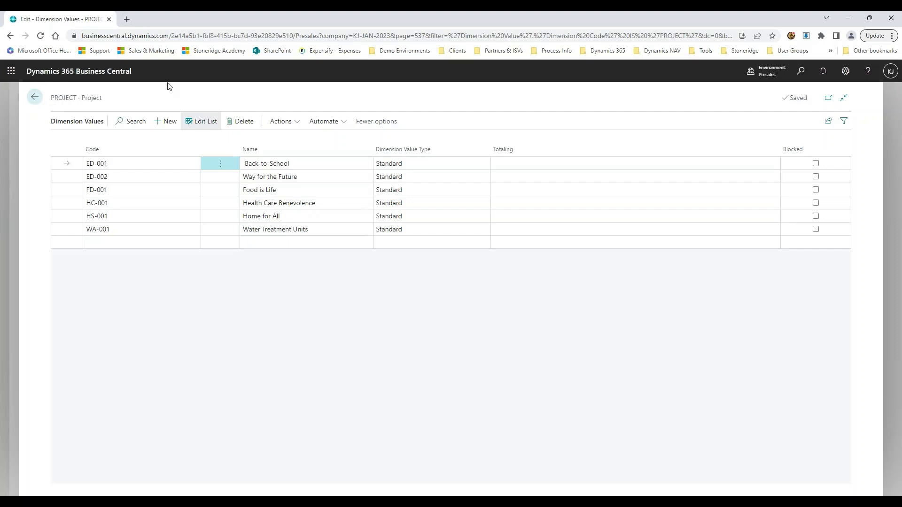
pyautogui.click(34, 97)
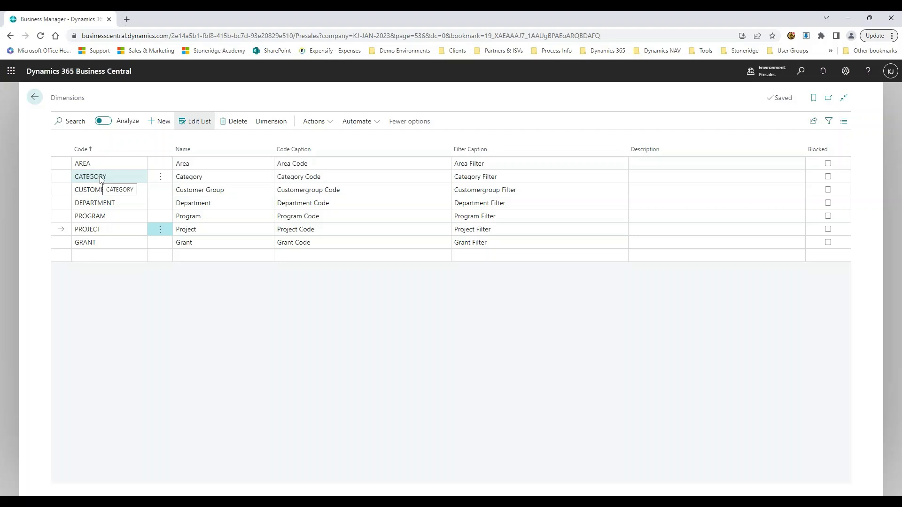
# - Review the dimension values defined for the PROGRAM dimension, and return to the dimensions list
pyautogui.click(125, 216)
pyautogui.click(271, 121)
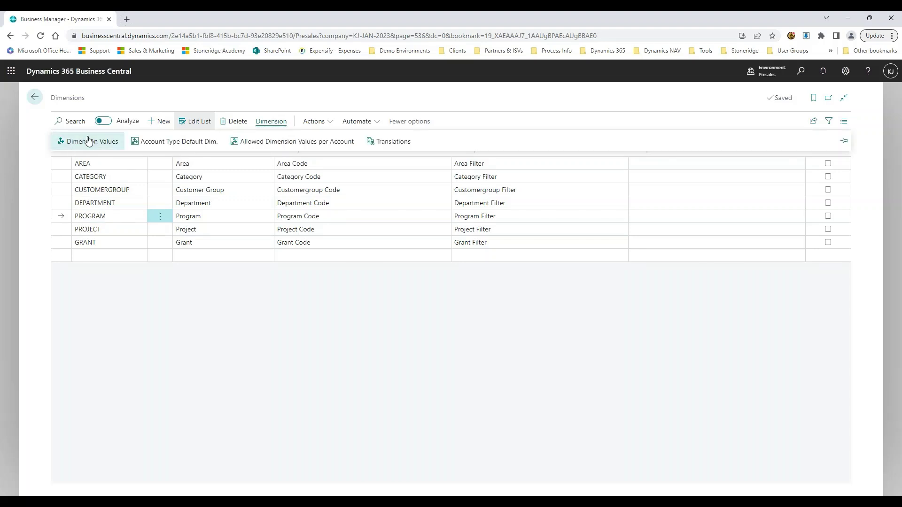
pyautogui.click(88, 141)
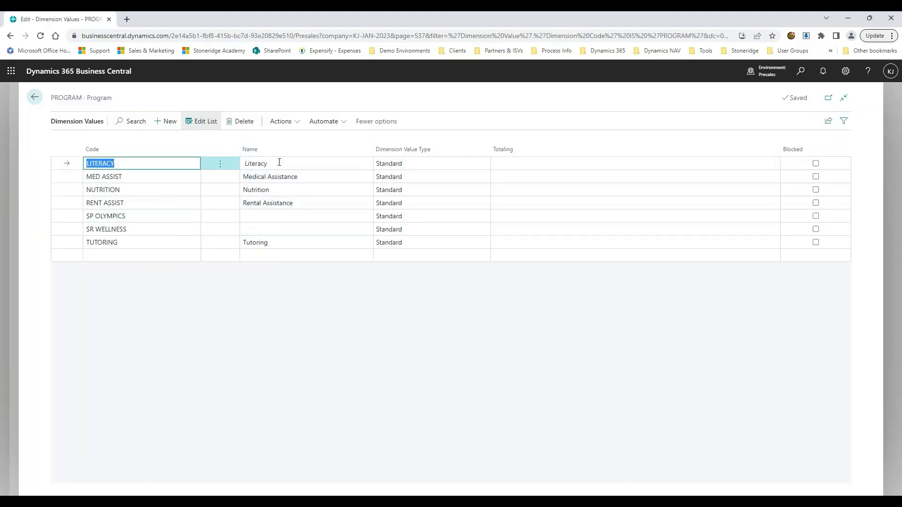
pyautogui.click(34, 97)
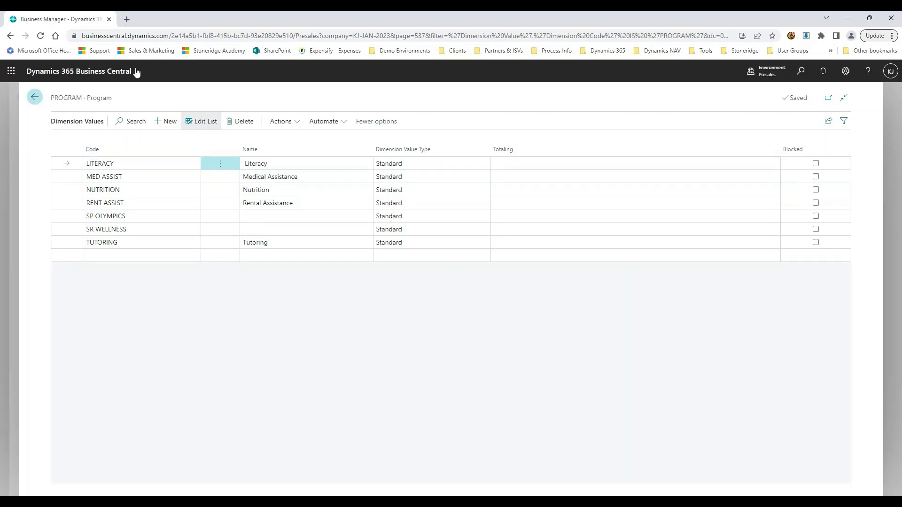
# - Examine the allowed dimension values per account for the PROGRAM dimension, and close that list
pyautogui.click(279, 122)
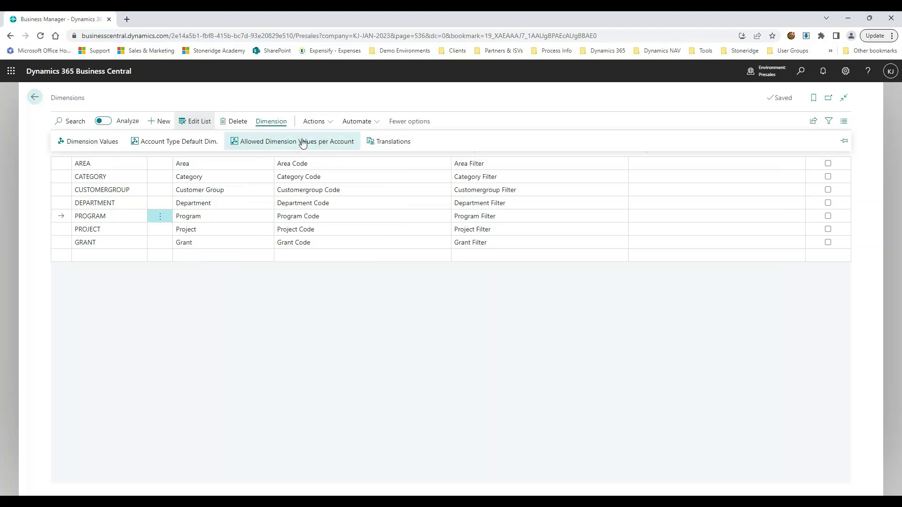
pyautogui.click(264, 141)
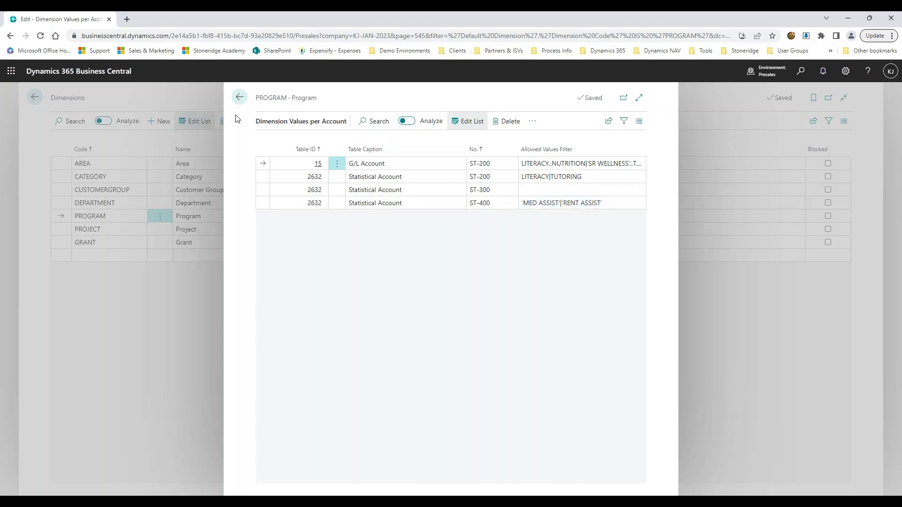
pyautogui.click(239, 97)
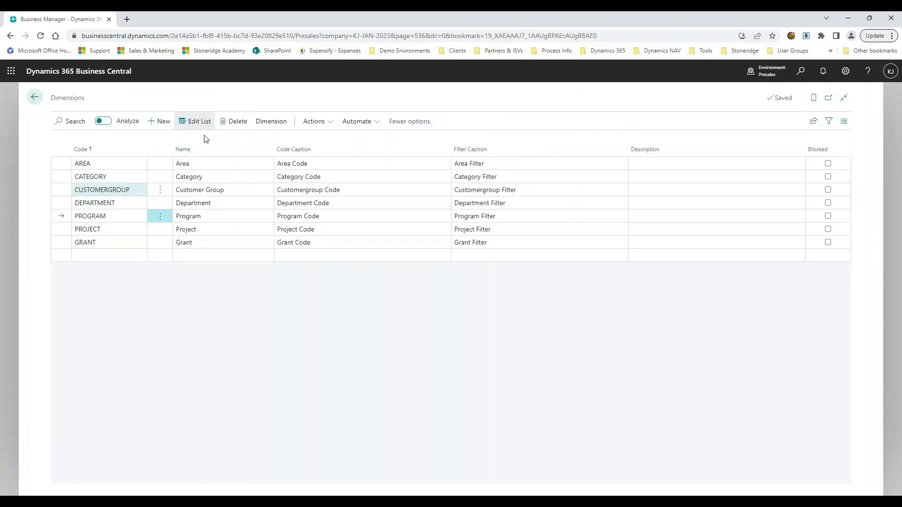
# - Look at the account type default dimension setup for the PROGRAM dimension, and go back to the dimensions list
pyautogui.click(271, 121)
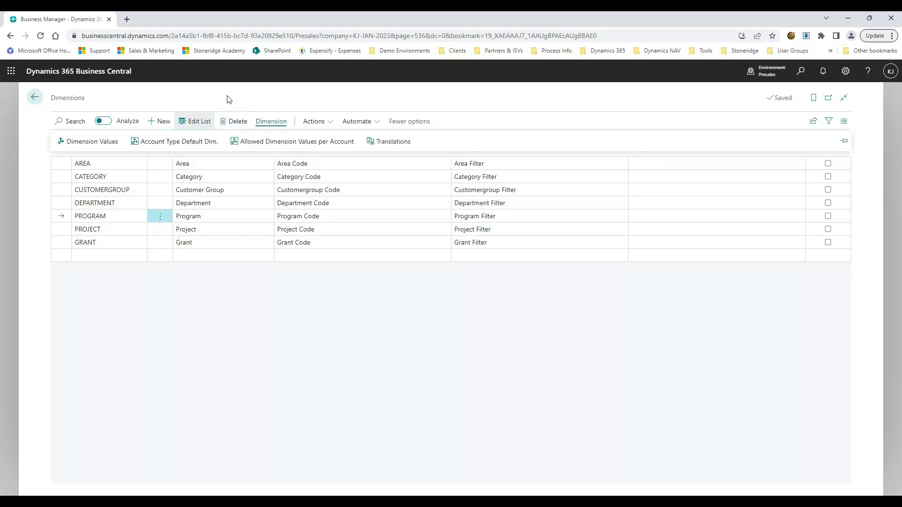
pyautogui.click(175, 141)
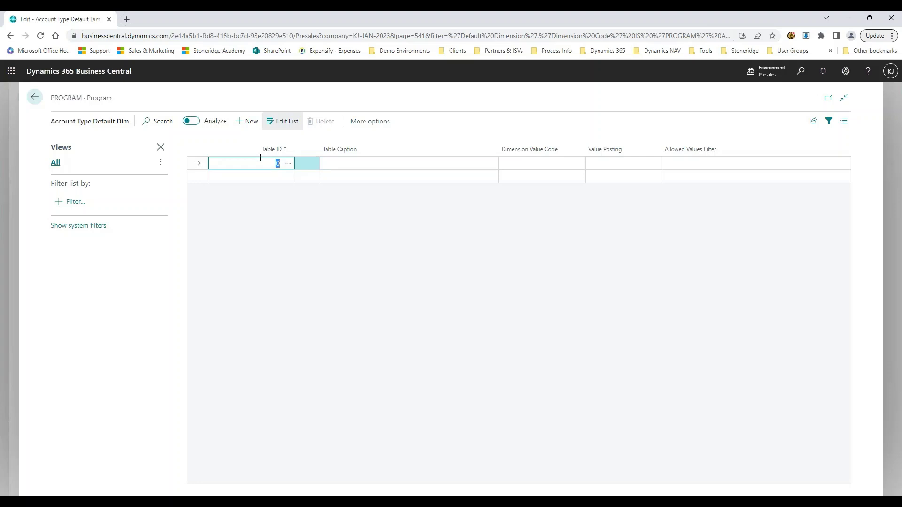
pyautogui.click(33, 98)
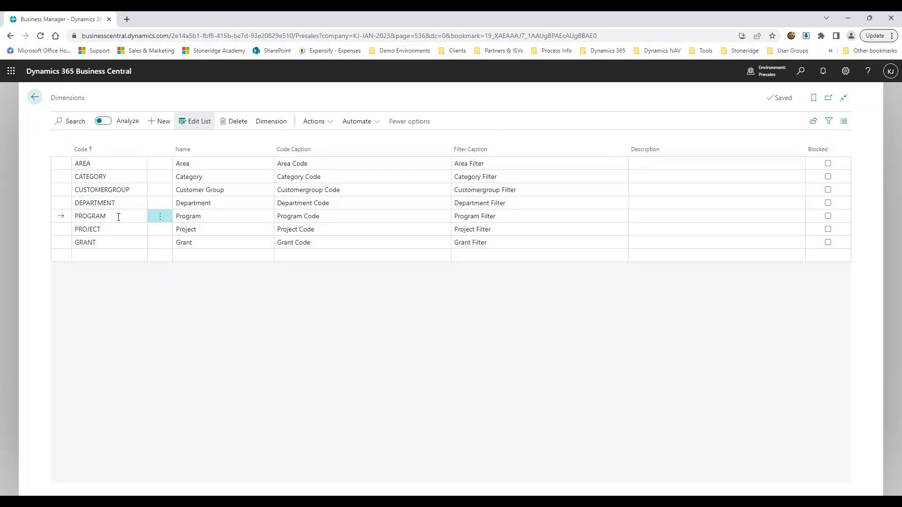
# - Review the dimension values defined for the CATEGORY dimension, and return to the dimensions list
pyautogui.click(136, 177)
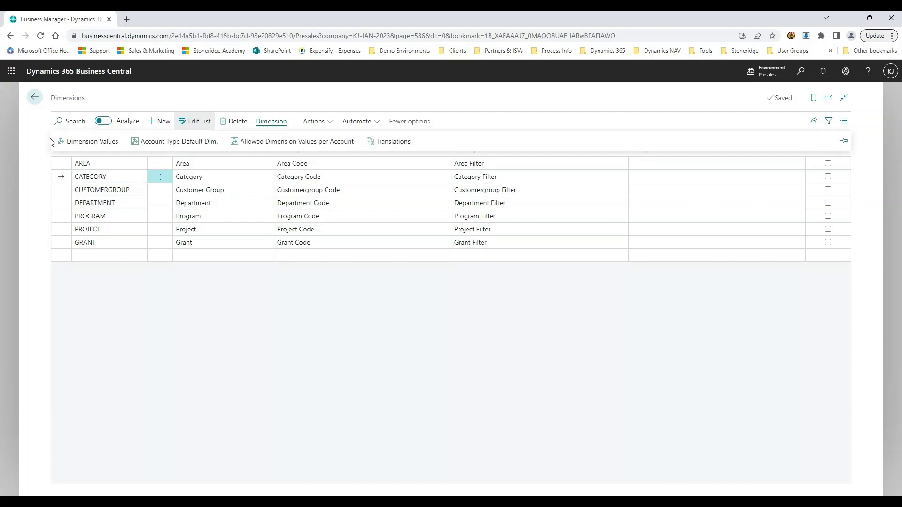
pyautogui.click(88, 142)
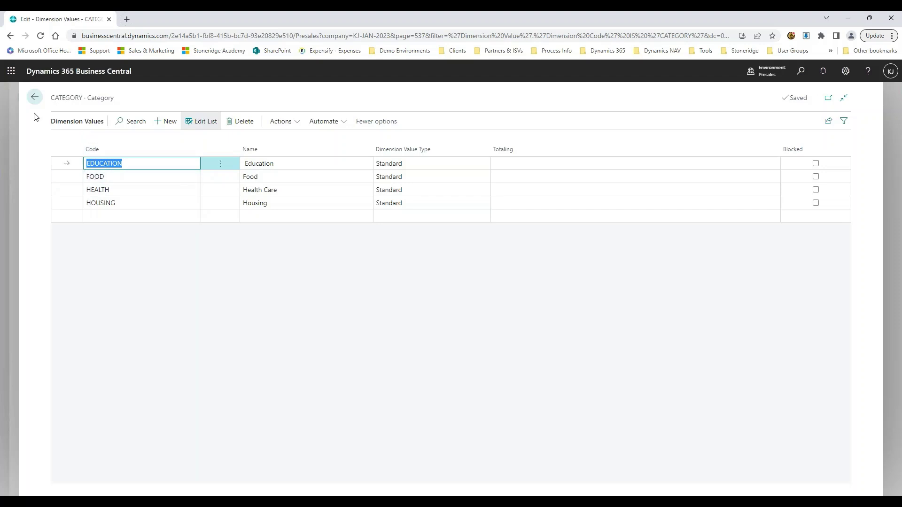
pyautogui.click(37, 97)
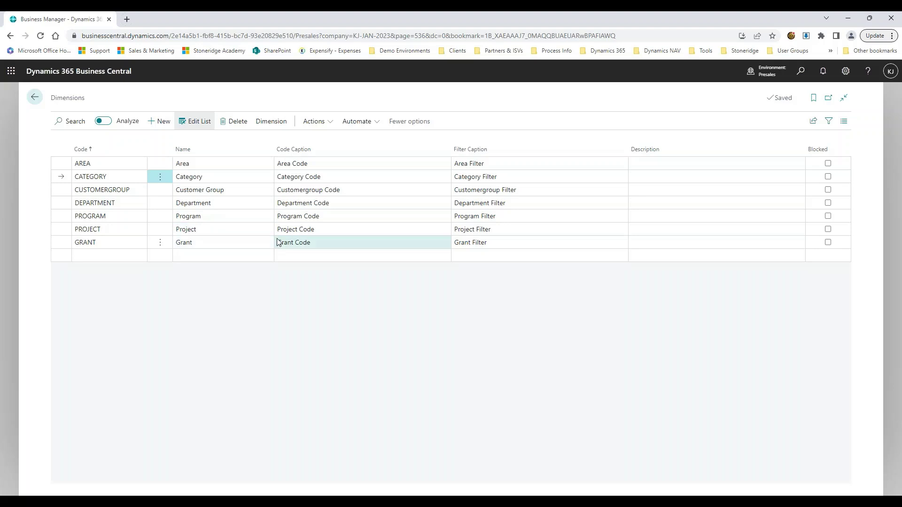
# - Add the dimension value TARGET, named "Target Foundation Grant 2023", to the GRANT dimension, and leave the Dimensions page
pyautogui.click(125, 249)
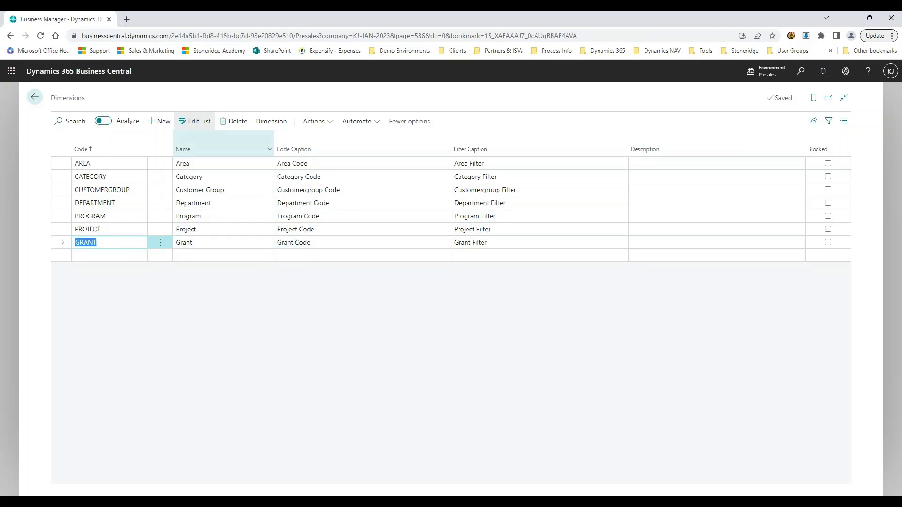
pyautogui.click(271, 121)
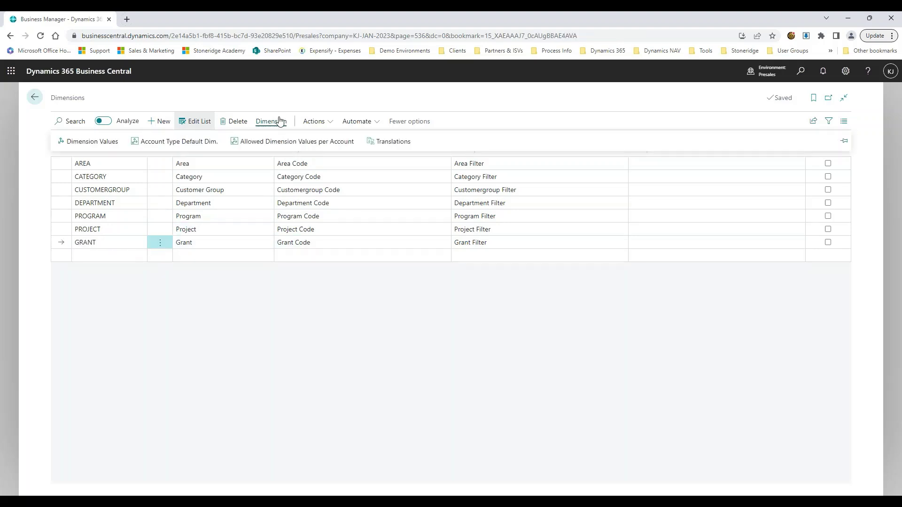
pyautogui.click(71, 142)
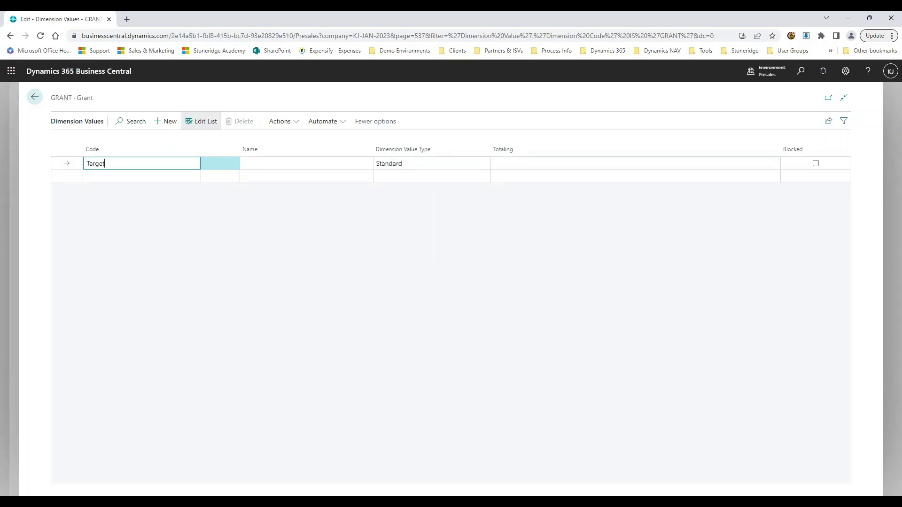
pyautogui.press('Tab')
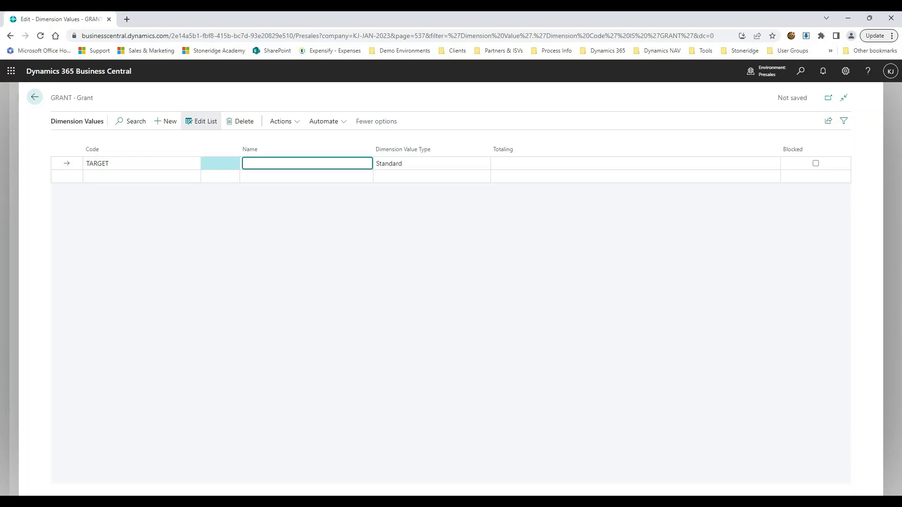
pyautogui.write('Target Foundation Grant 2023')
pyautogui.press('Return')
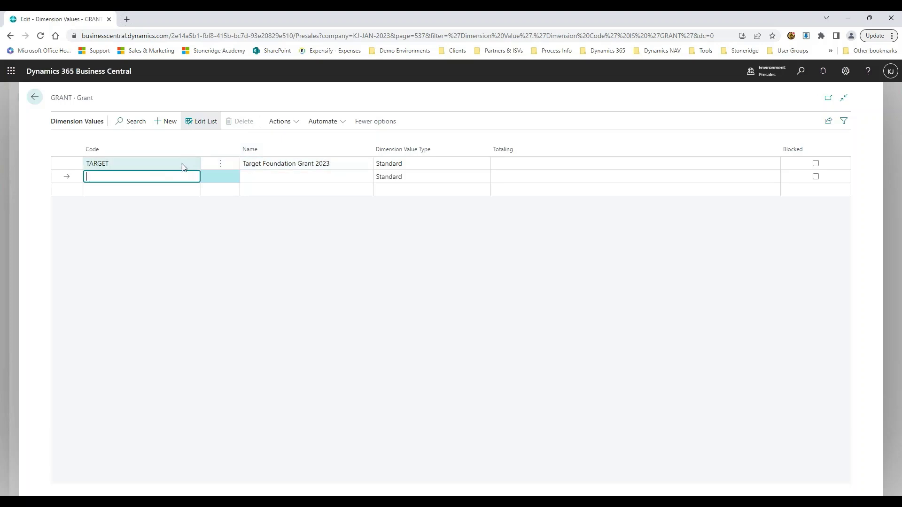
pyautogui.click(90, 165)
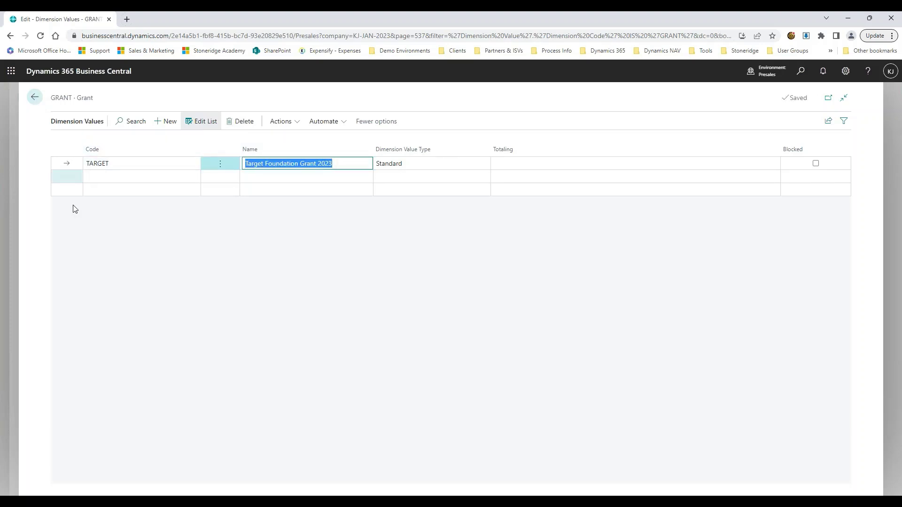
pyautogui.click(35, 97)
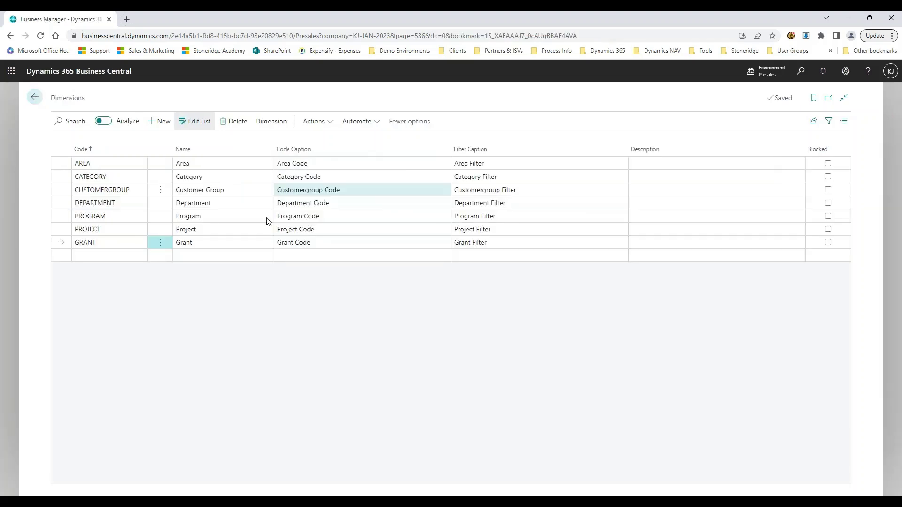
pyautogui.click(33, 97)
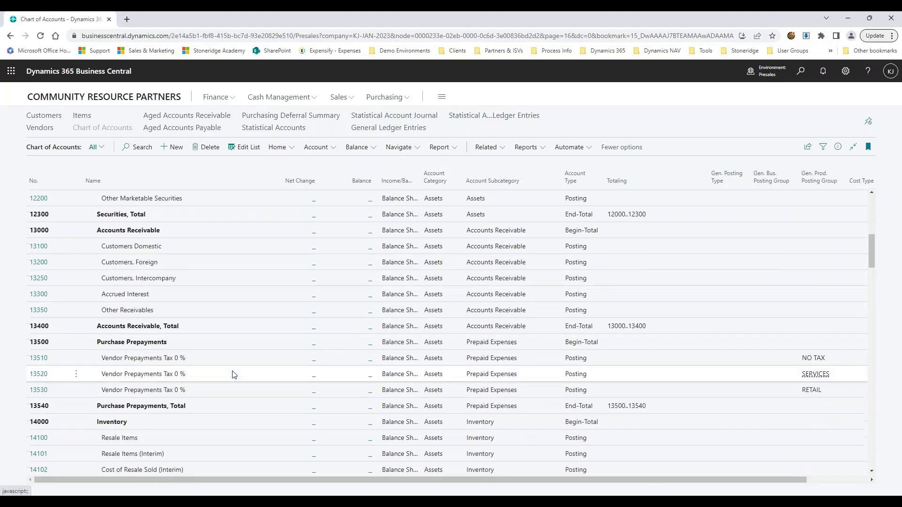
# - Examine the chart of accounts from the asset accounts through to the Program Expense account 60200
pyautogui.scroll(-10, 234, 374)
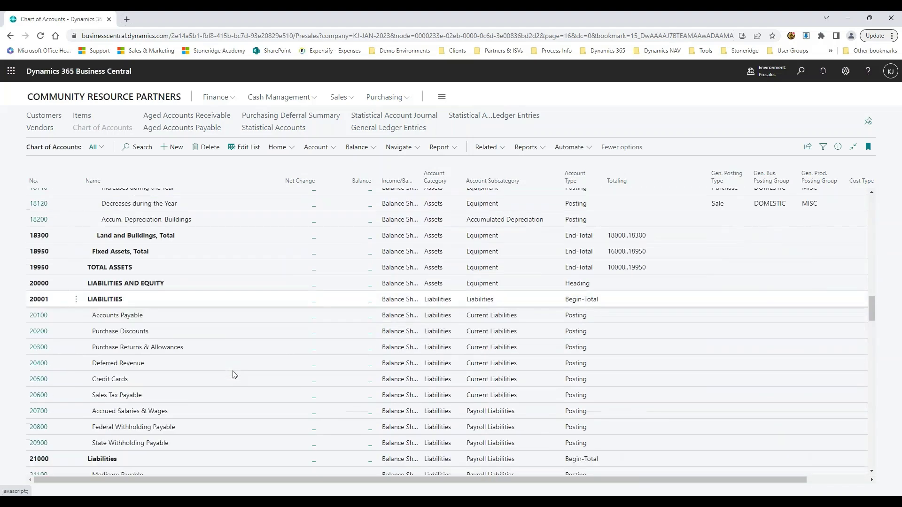
pyautogui.scroll(-10, 233, 374)
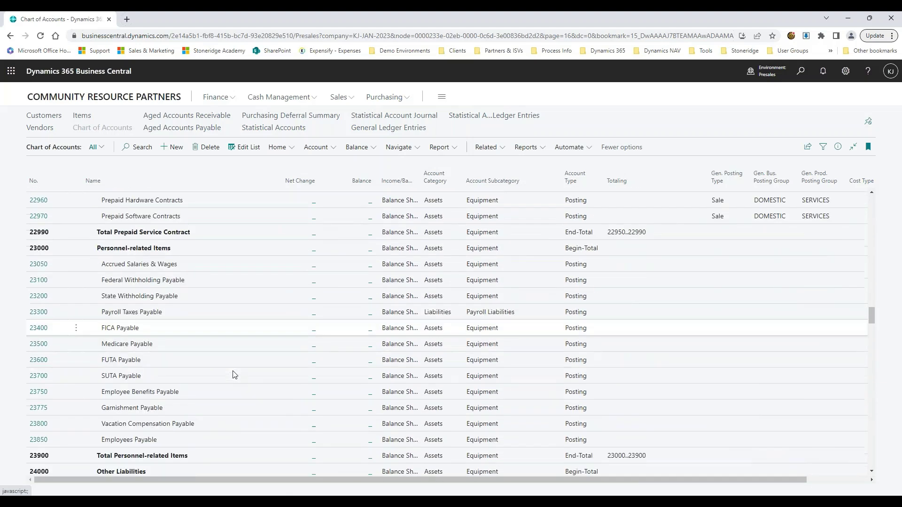
pyautogui.scroll(-15, 233, 374)
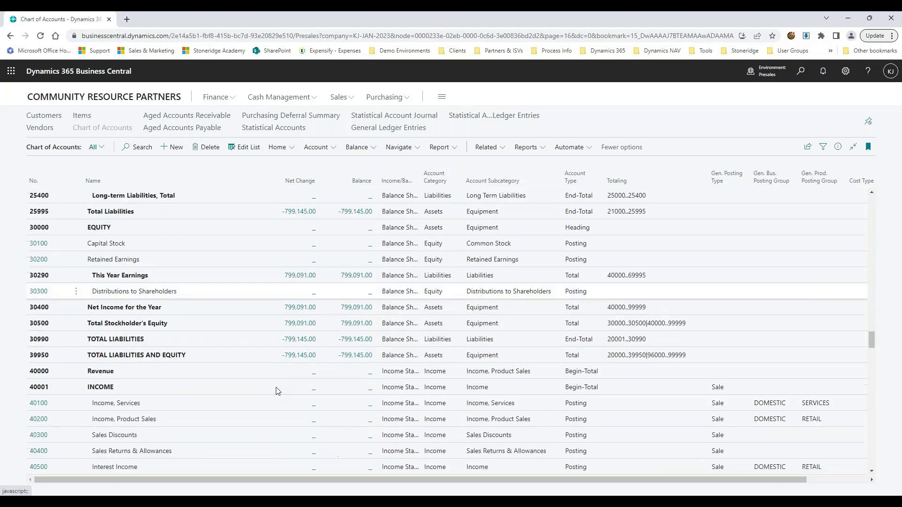
pyautogui.scroll(-15, 262, 430)
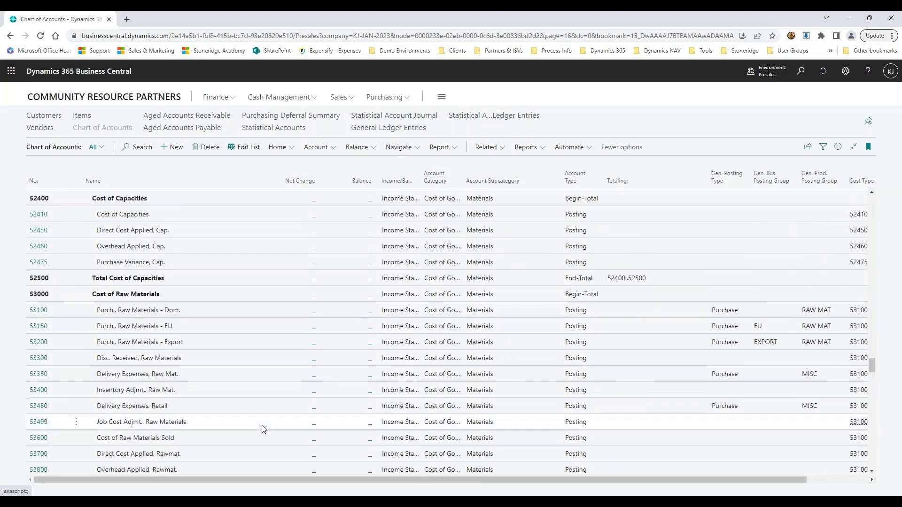
pyautogui.scroll(-5, 262, 429)
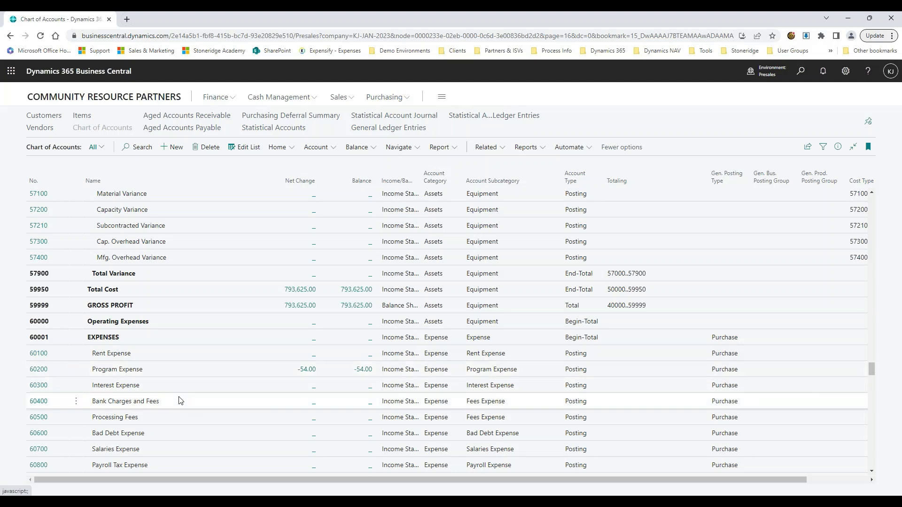
pyautogui.click(310, 370)
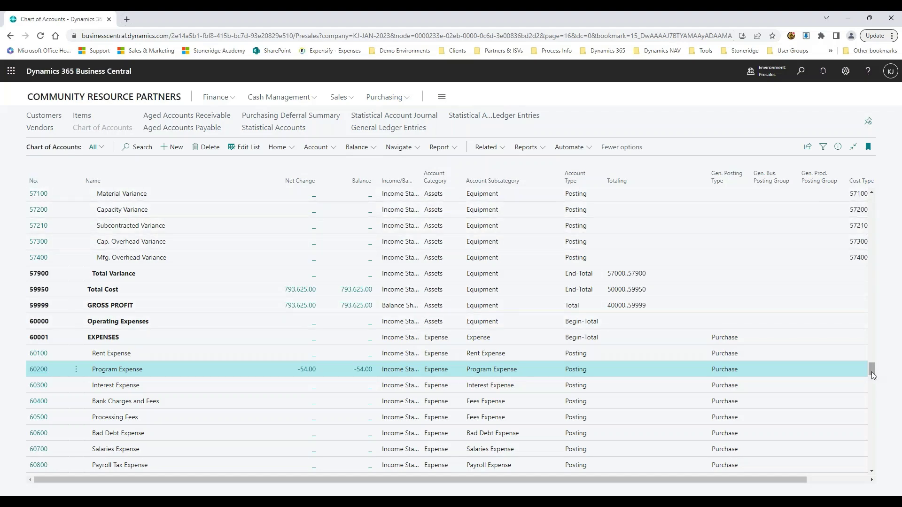
# - Examine the end of the chart of accounts, including the ST accounts used for statistical tracking
pyautogui.moveTo(873, 372); pyautogui.dragTo(881, 466)
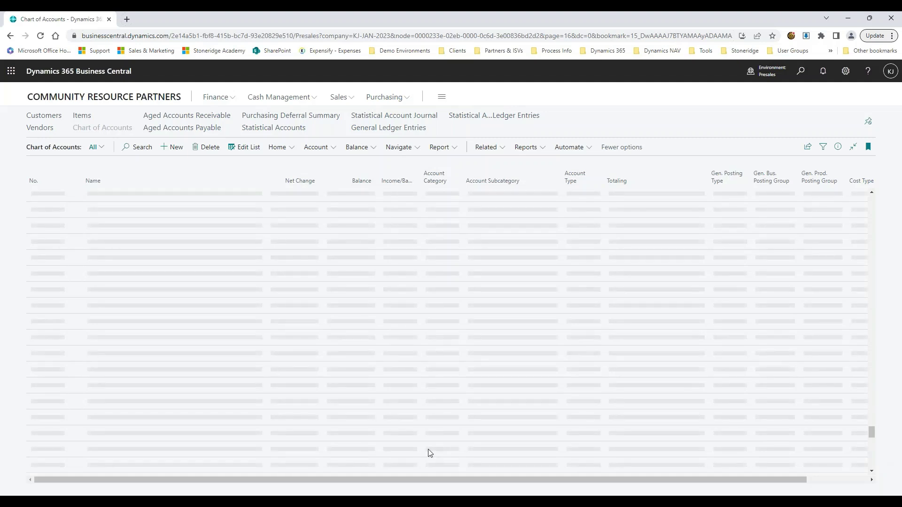
pyautogui.scroll(2, 51, 447)
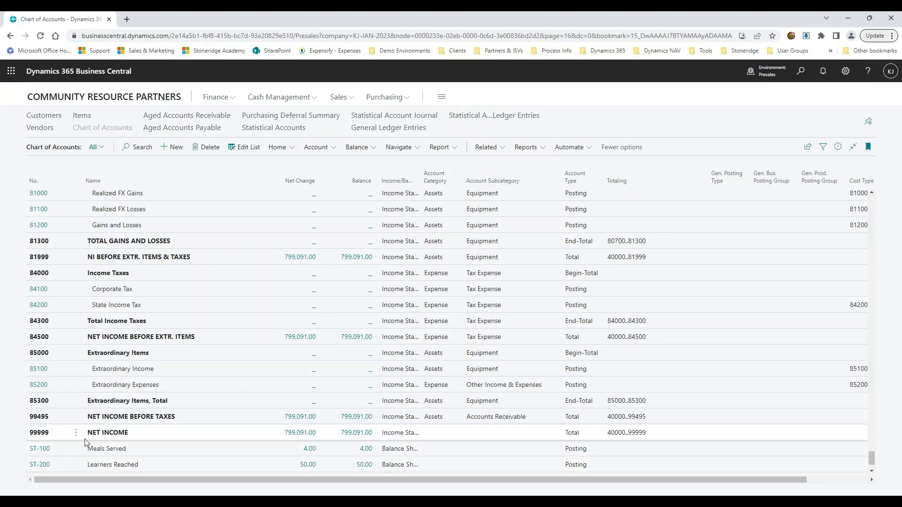
pyautogui.scroll(-1, 85, 439)
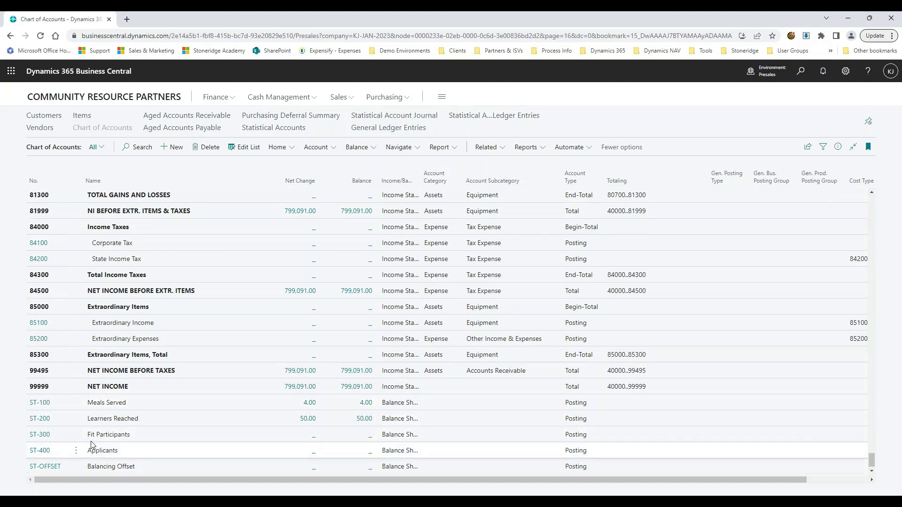
pyautogui.scroll(2, 117, 441)
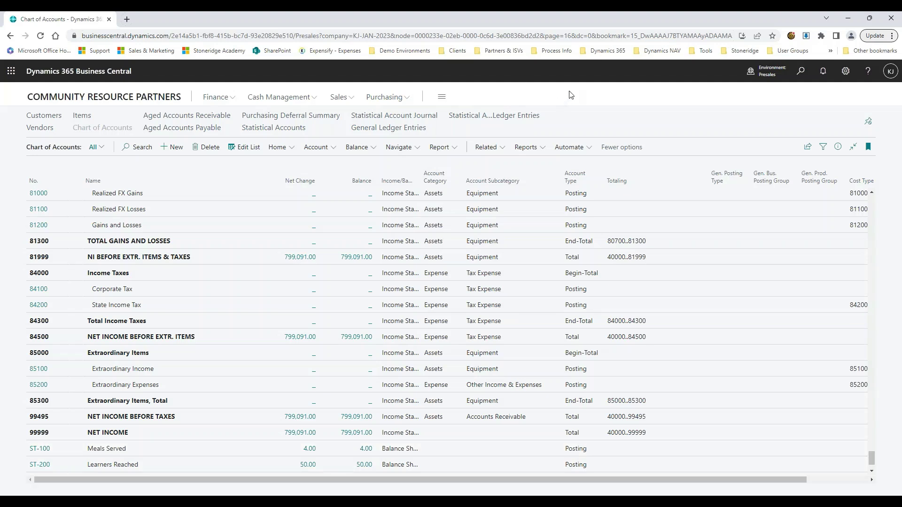
# - Review the default dimensions of statistical account ST-100 (MEALS), and return to its account card
pyautogui.click(143, 98)
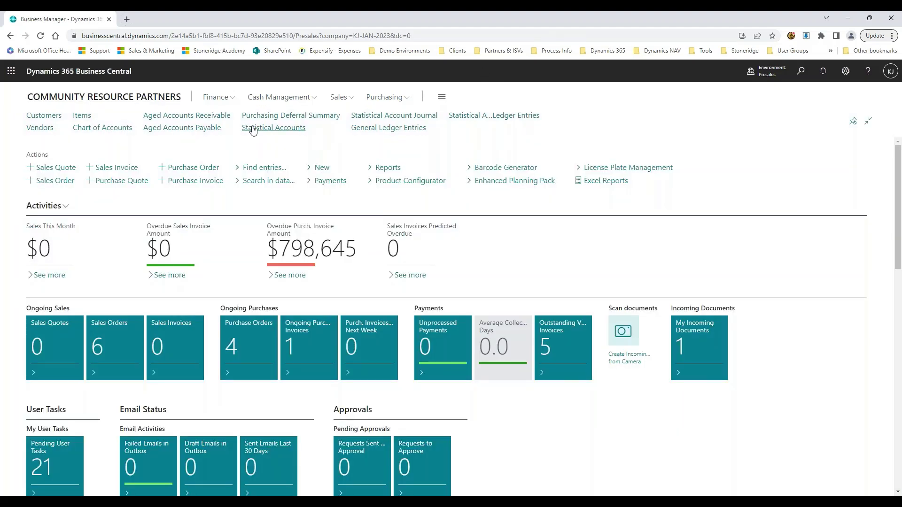
pyautogui.click(274, 127)
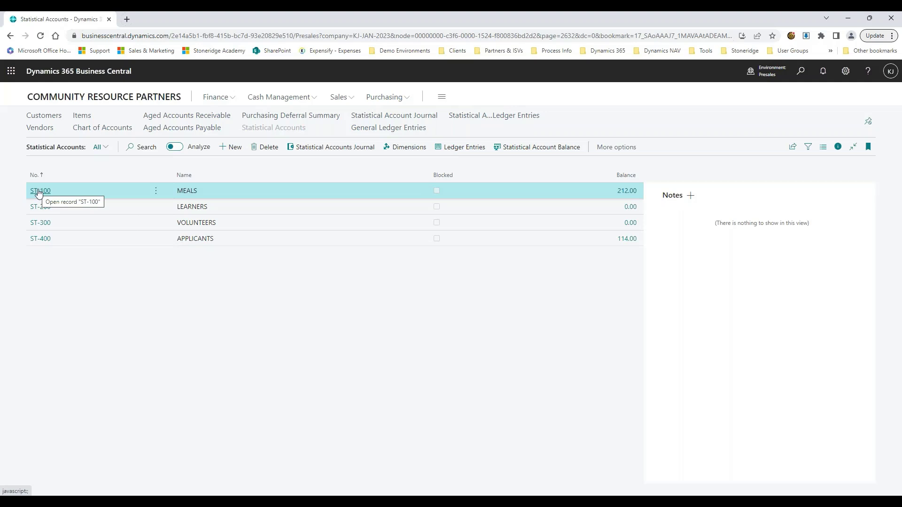
pyautogui.click(55, 190)
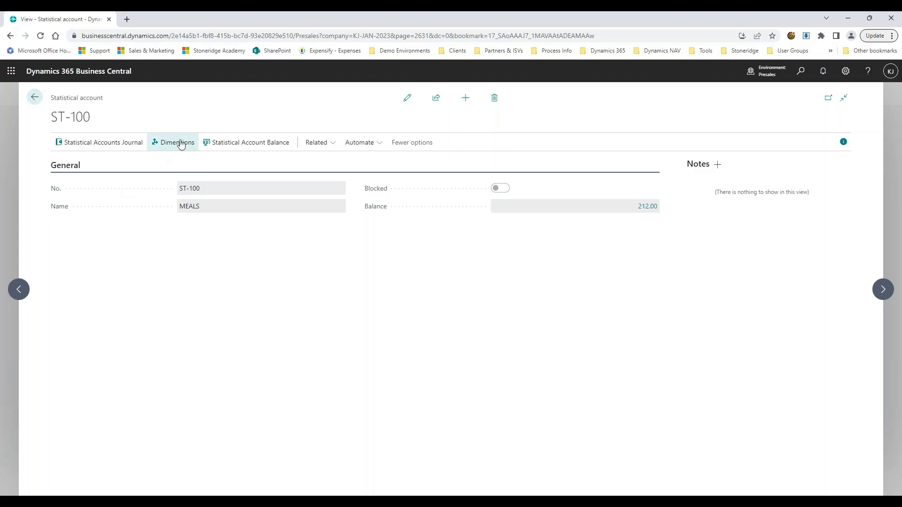
pyautogui.click(181, 143)
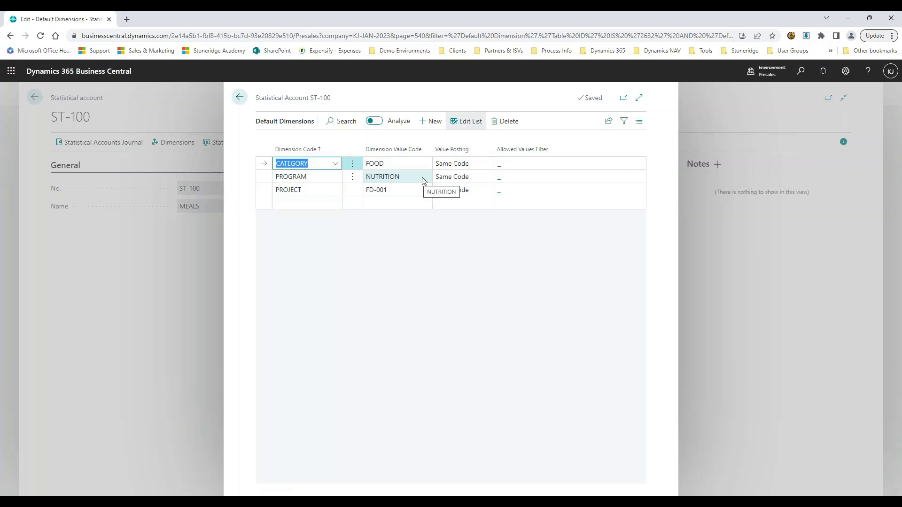
pyautogui.click(217, 100)
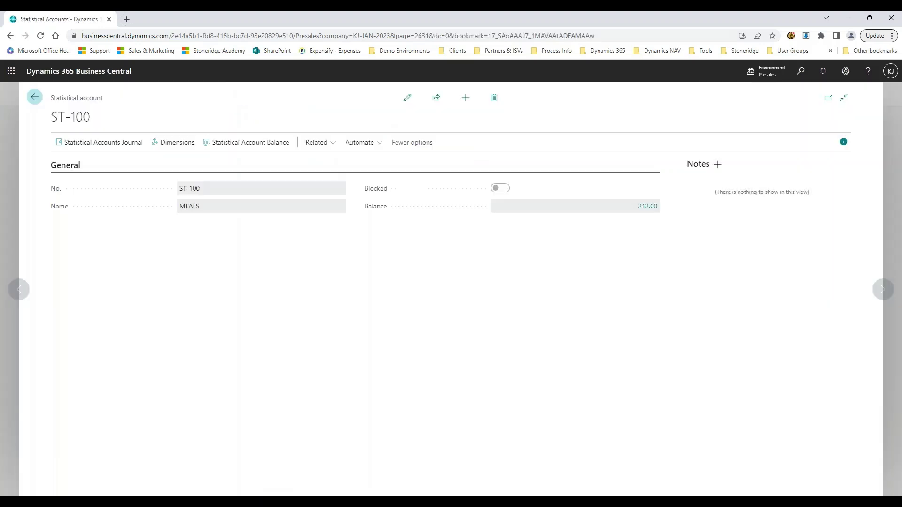
# - Look at the default dimensions and allowed values filters of statistical account ST-200 (LEARNERS), and return to its account card
pyautogui.click(884, 290)
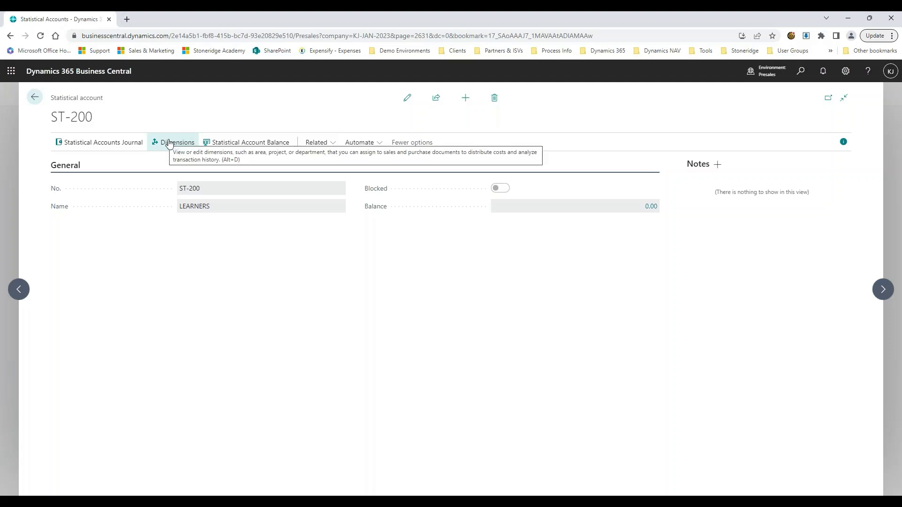
pyautogui.click(173, 143)
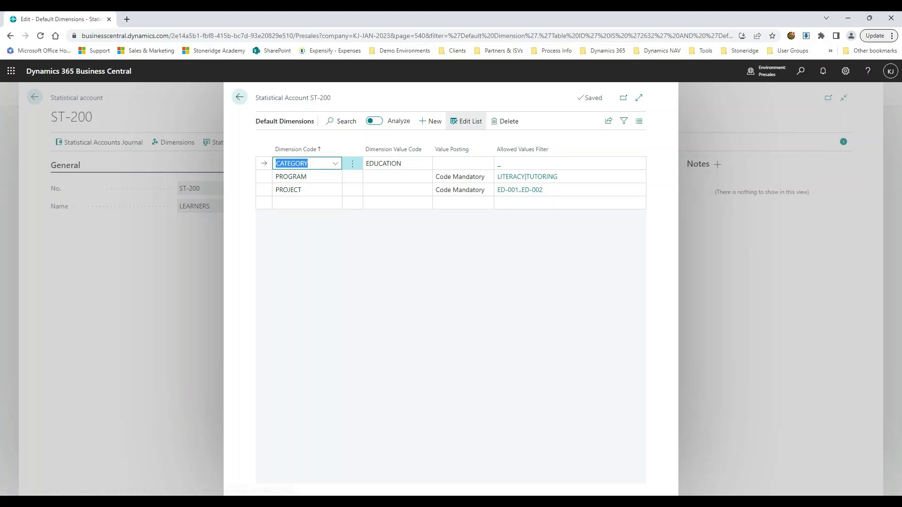
pyautogui.click(557, 178)
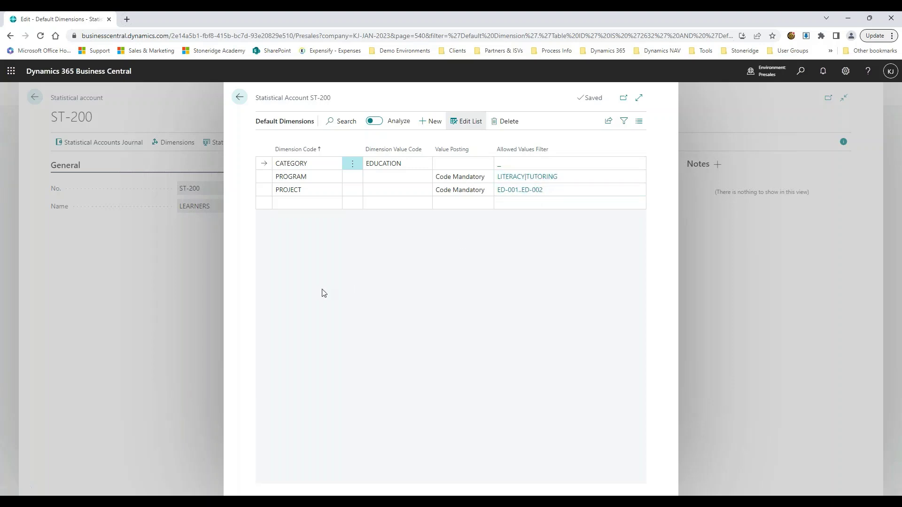
pyautogui.click(238, 95)
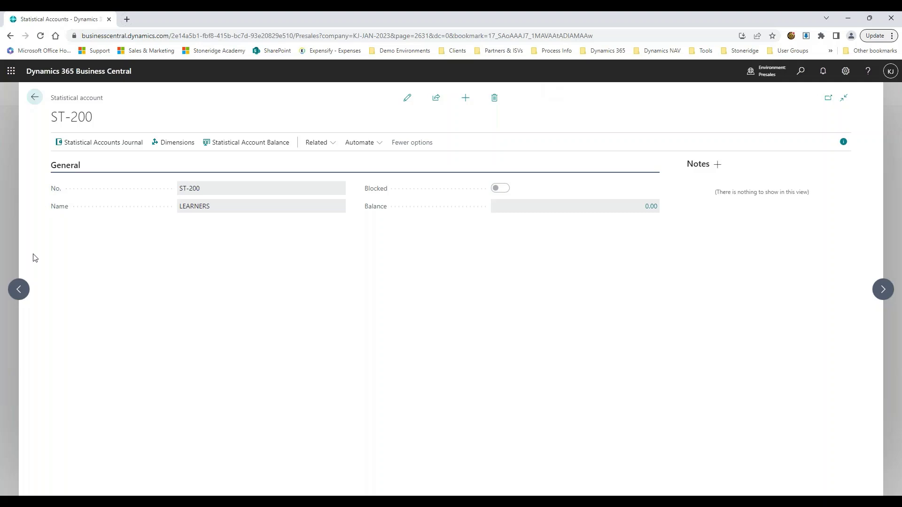
# - Browse forward to statistical account ST-300 (VOLUNTEERS), and return to the statistical accounts list
pyautogui.click(883, 290)
pyautogui.click(883, 289)
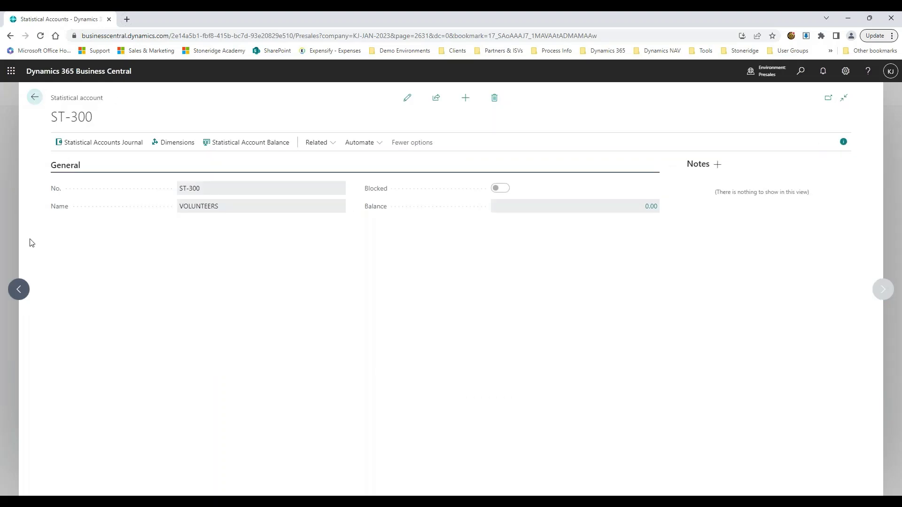
pyautogui.click(34, 97)
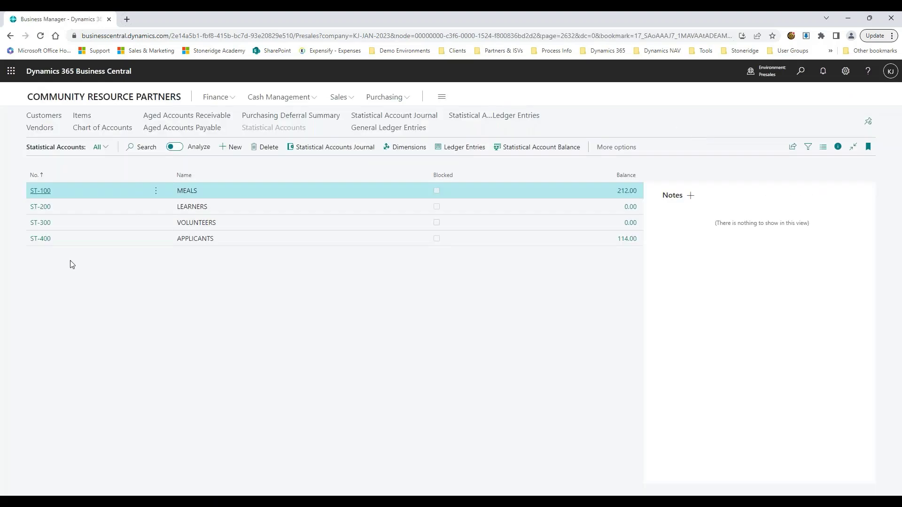
# - View the ledger entries behind the ST-100 MEALS balance, and return to the home page
pyautogui.click(635, 191)
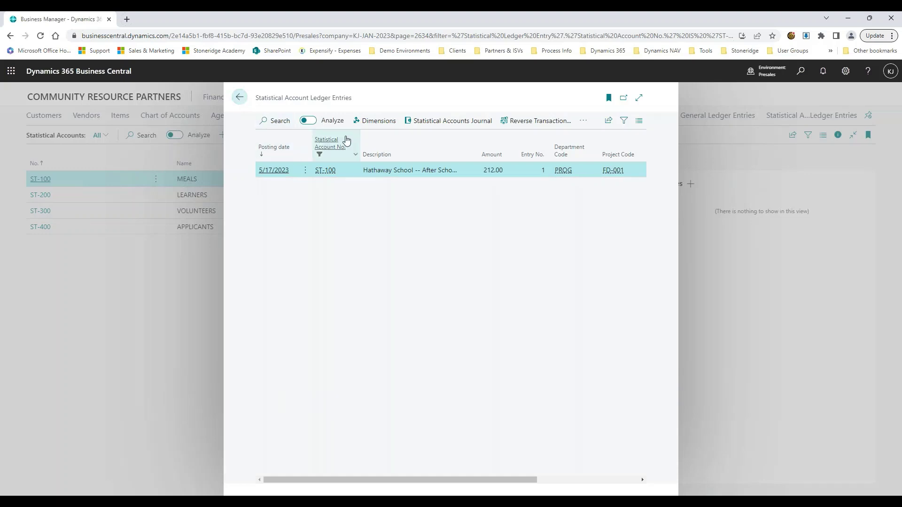
pyautogui.click(54, 252)
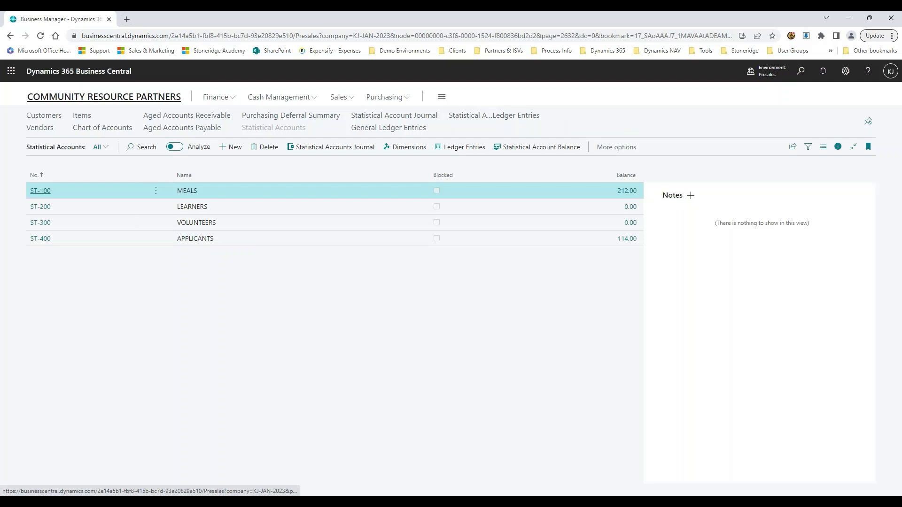
pyautogui.click(159, 97)
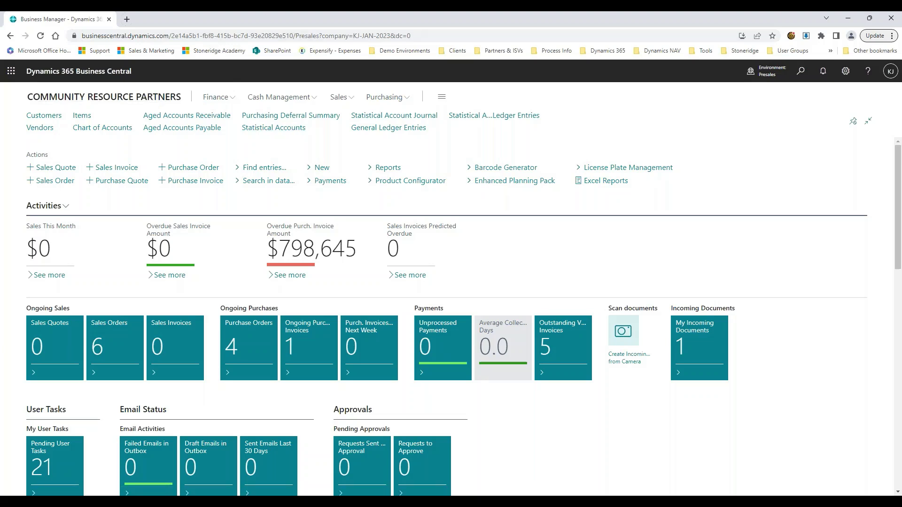
# - Open the Statistical Account Journal and switch its batch to NUTRITION
pyautogui.click(383, 117)
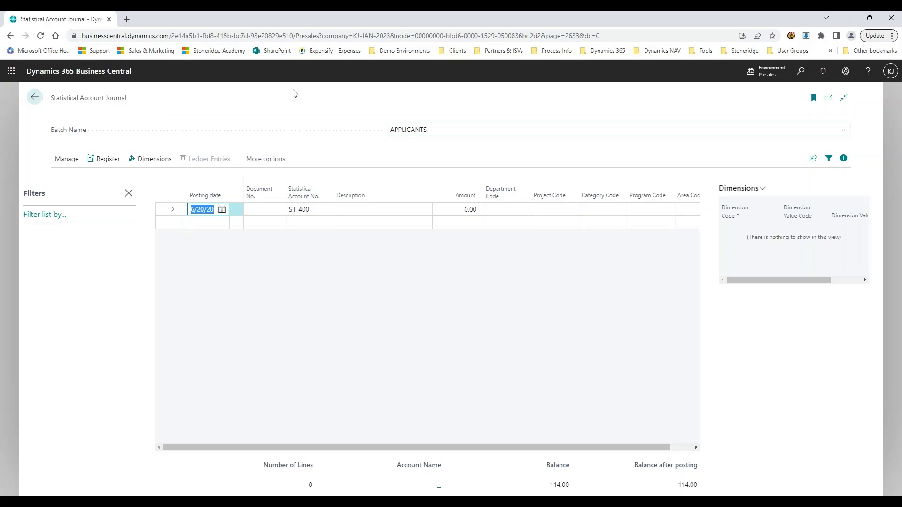
pyautogui.click(845, 130)
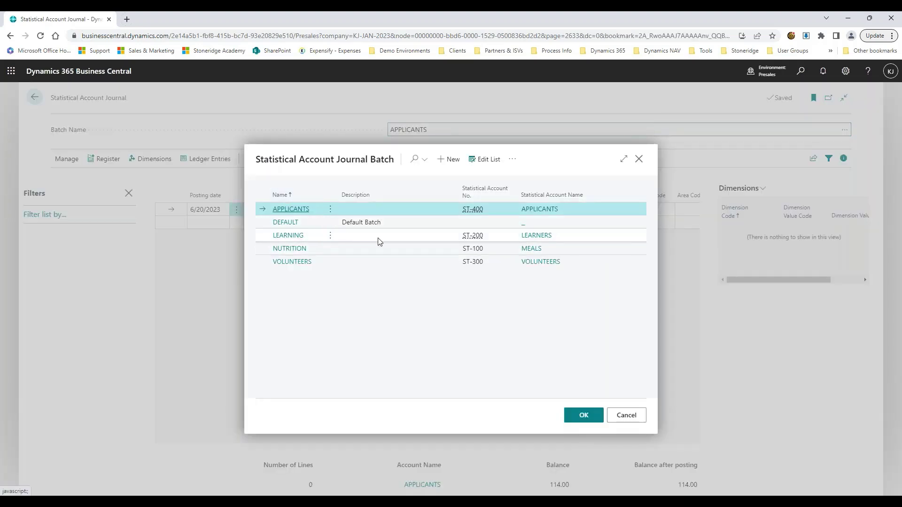
pyautogui.click(408, 235)
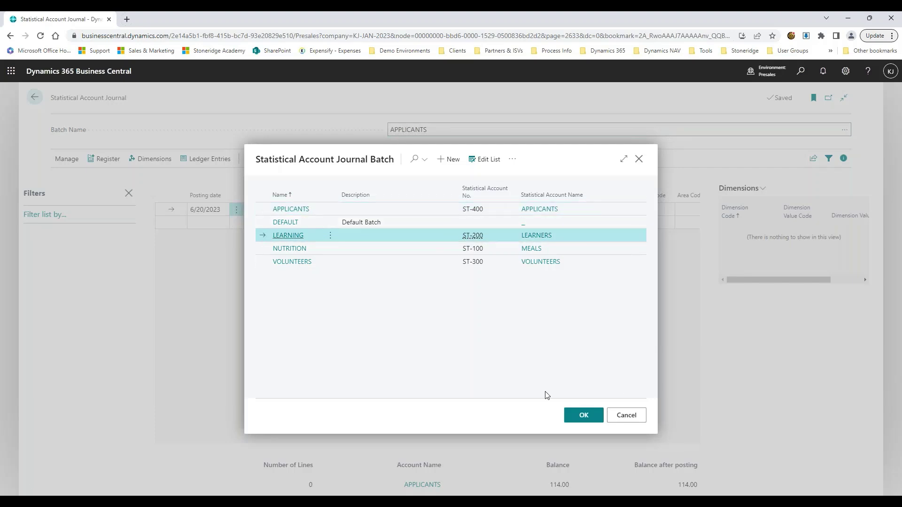
pyautogui.click(410, 250)
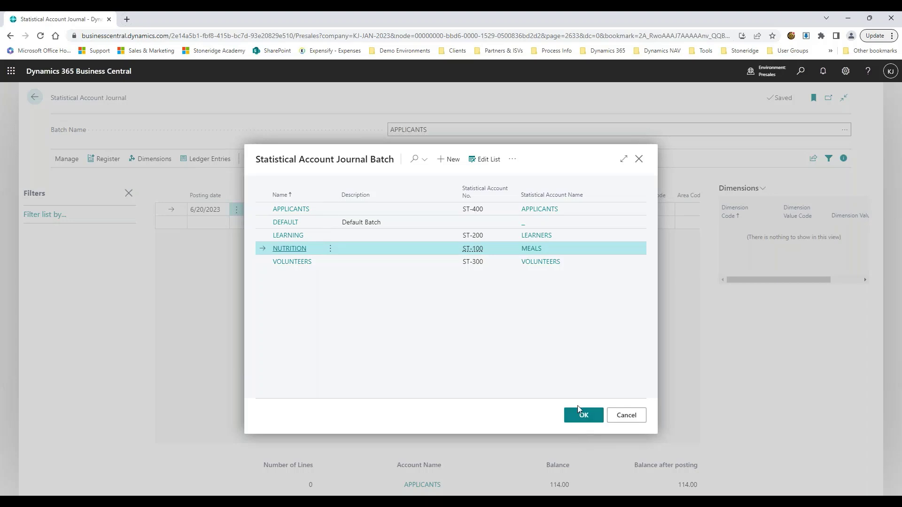
pyautogui.click(585, 419)
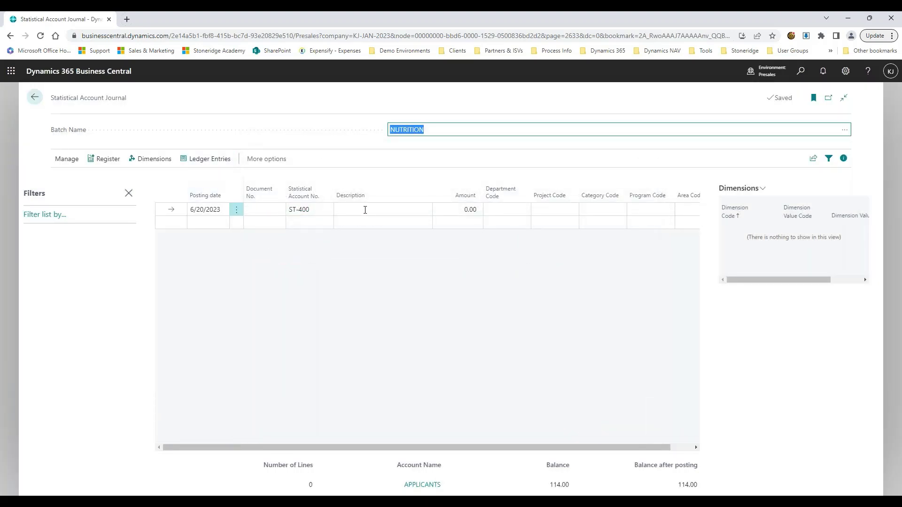
pyautogui.click(440, 168)
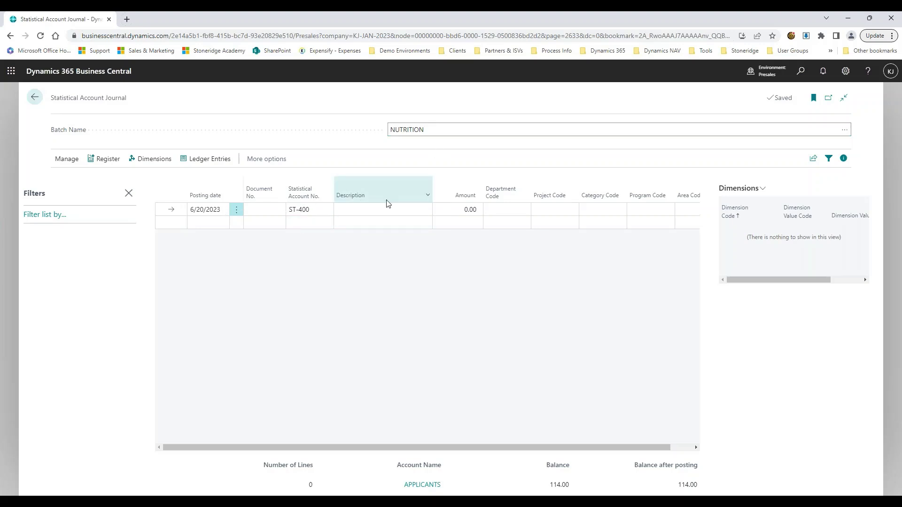
# - Give the ST-400 journal line the description Meals On Wheels and an amount of 221
pyautogui.click(381, 211)
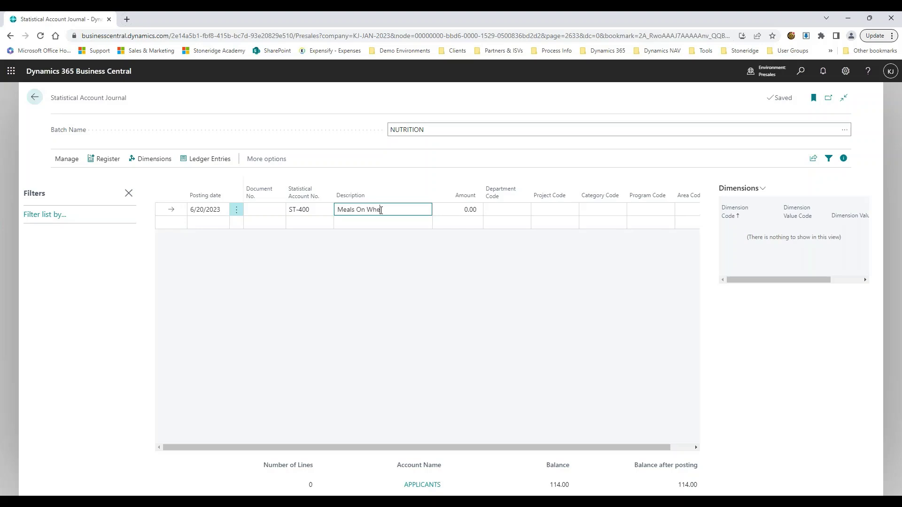
pyautogui.press('Tab')
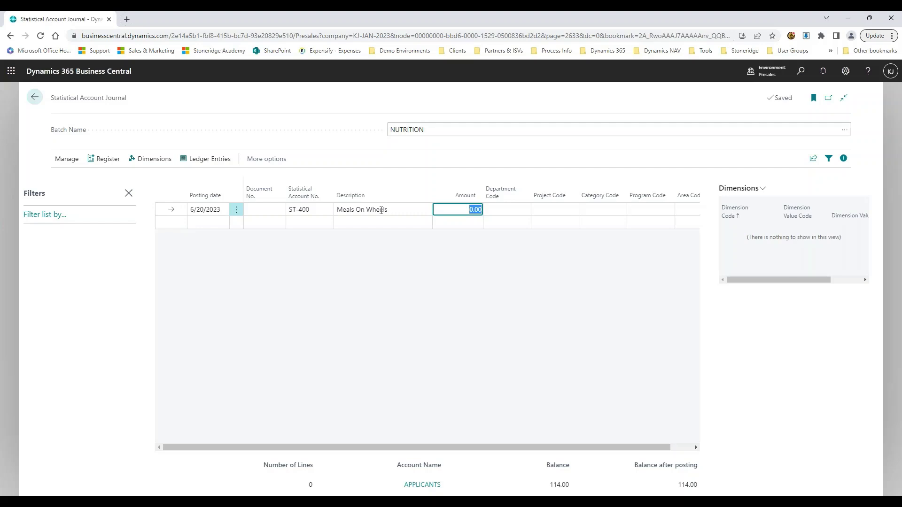
pyautogui.write('221')
pyautogui.press('Tab')
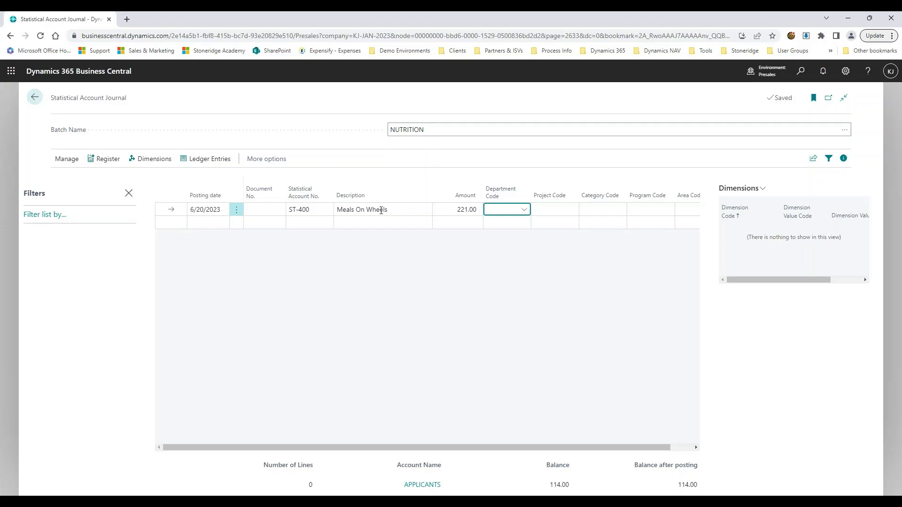
# - Assign department PROG and project FD-001 (Food is Life) to the Meals On Wheels journal line
pyautogui.write('pr')
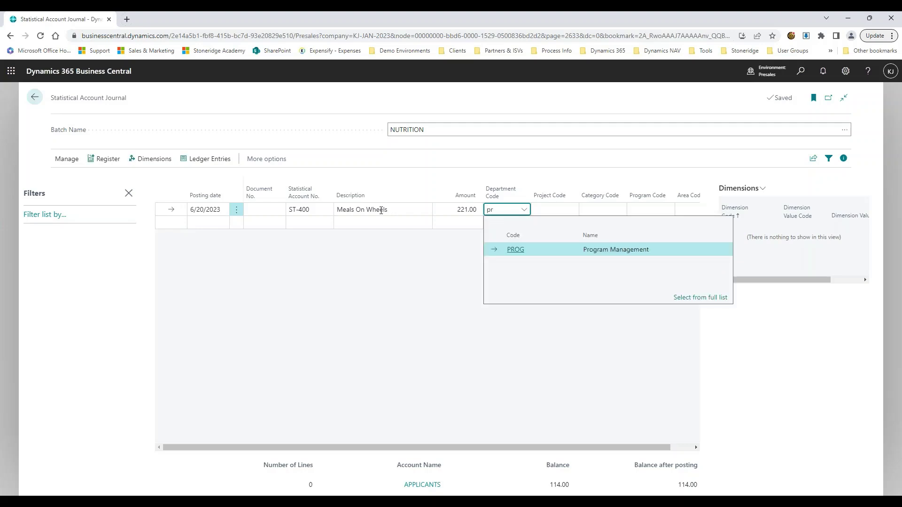
pyautogui.press('Tab')
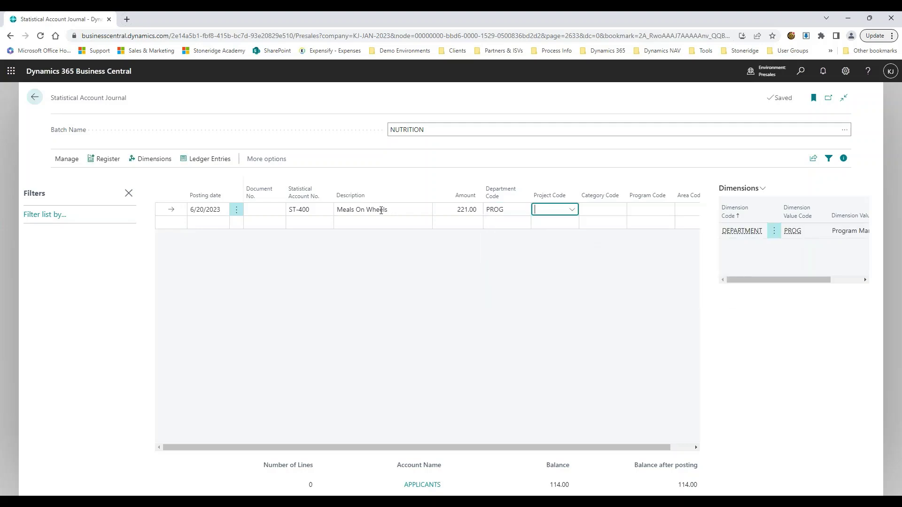
pyautogui.click(571, 210)
pyautogui.scroll(-1, 661, 301)
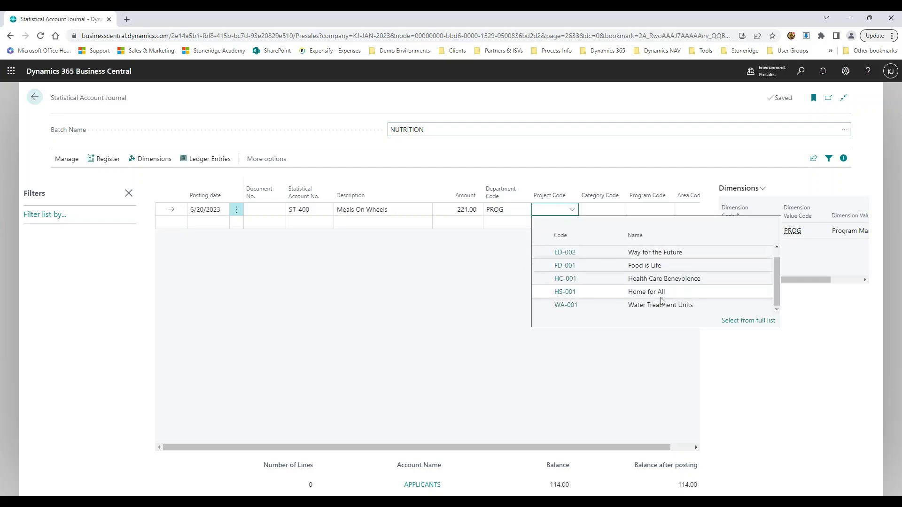
pyautogui.scroll(1, 563, 291)
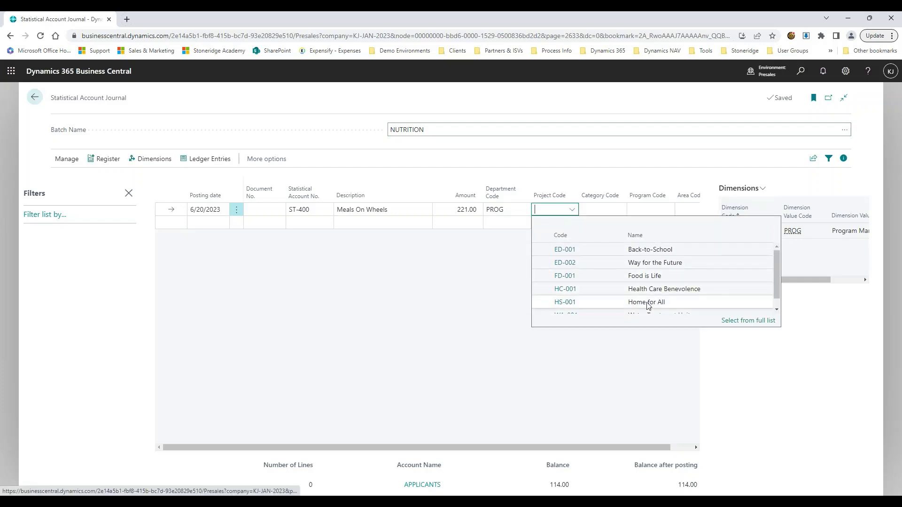
pyautogui.click(675, 274)
pyautogui.press('Tab')
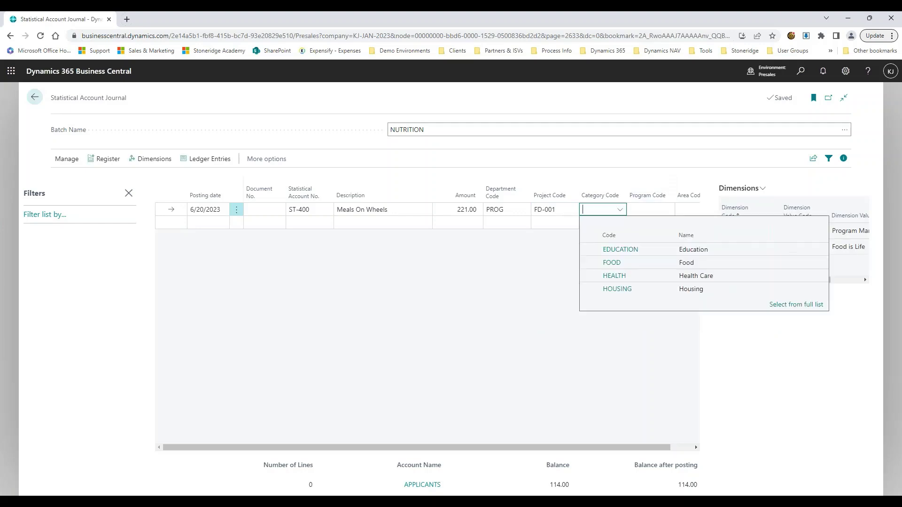
# - Assign category FOOD and program NUTRITION to the Meals On Wheels journal line
pyautogui.click(651, 266)
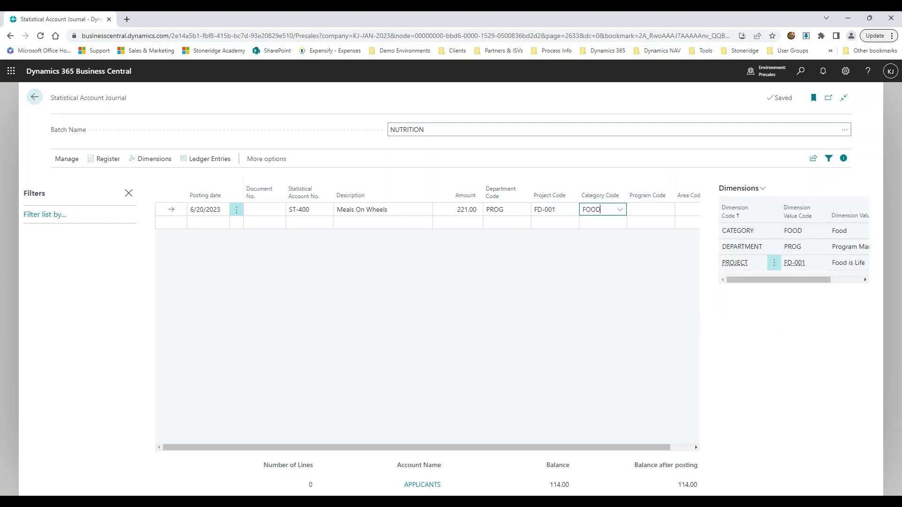
pyautogui.click(671, 210)
pyautogui.click(670, 210)
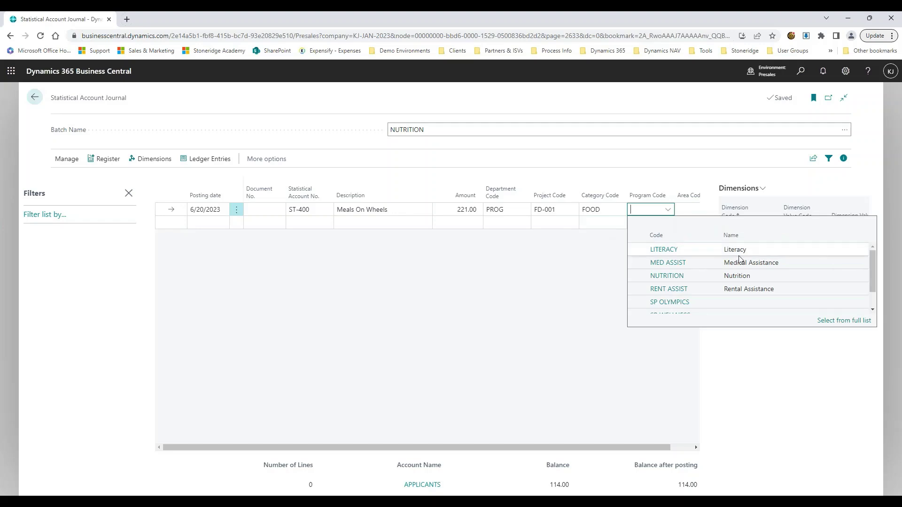
pyautogui.click(667, 276)
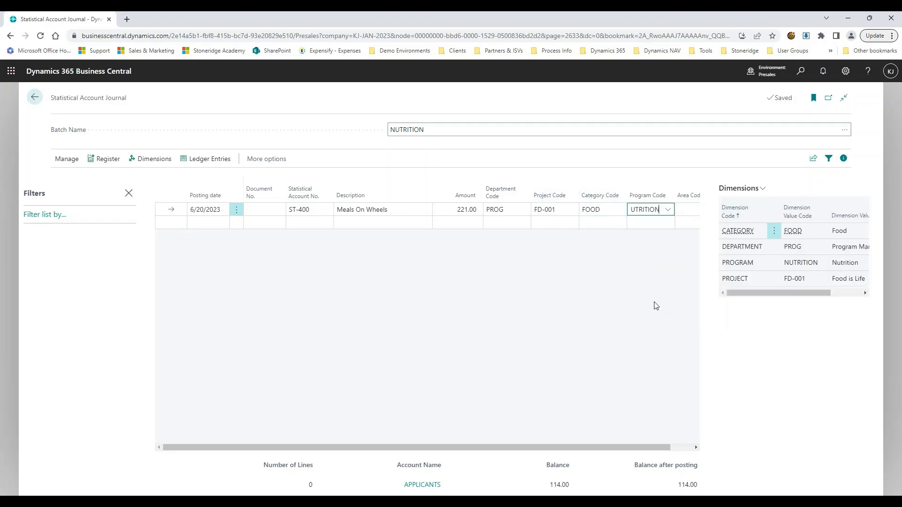
pyautogui.click(291, 96)
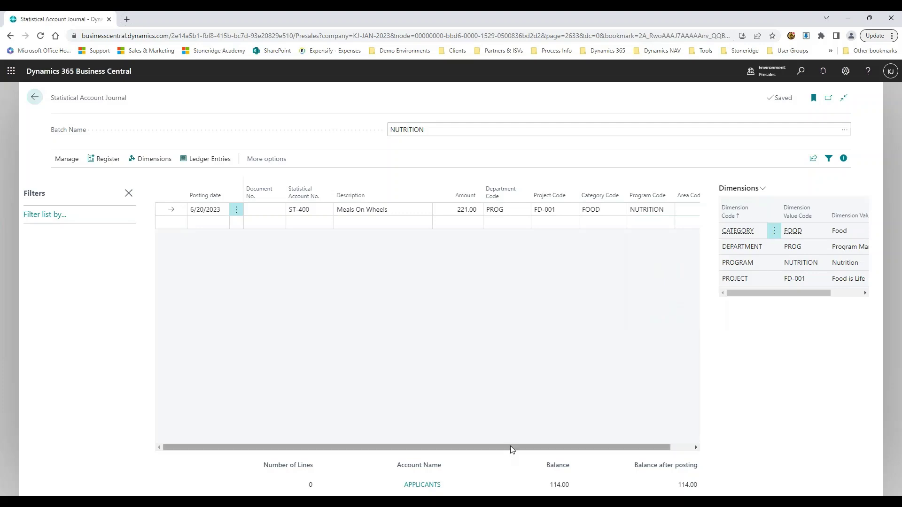
# - Try to register the Meals On Wheels line of the NUTRITION batch
pyautogui.moveTo(550, 449); pyautogui.dragTo(374, 446)
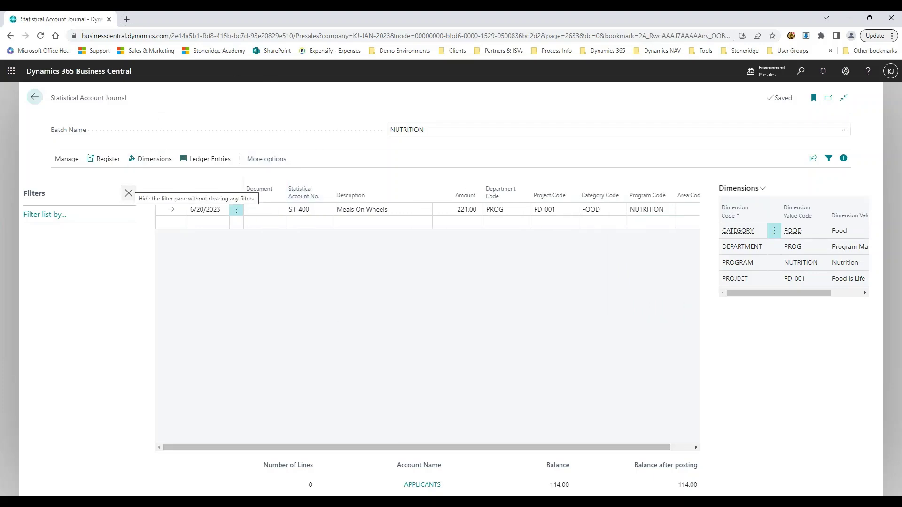
pyautogui.click(102, 161)
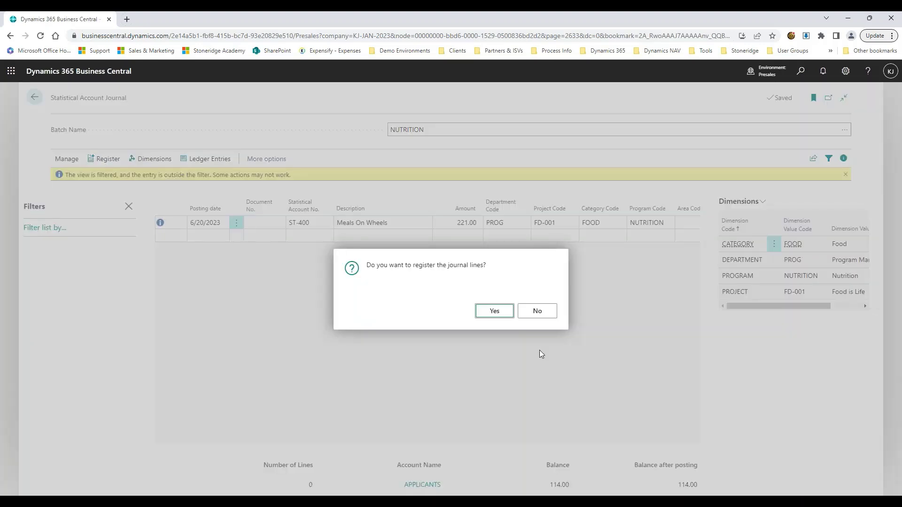
pyautogui.click(505, 313)
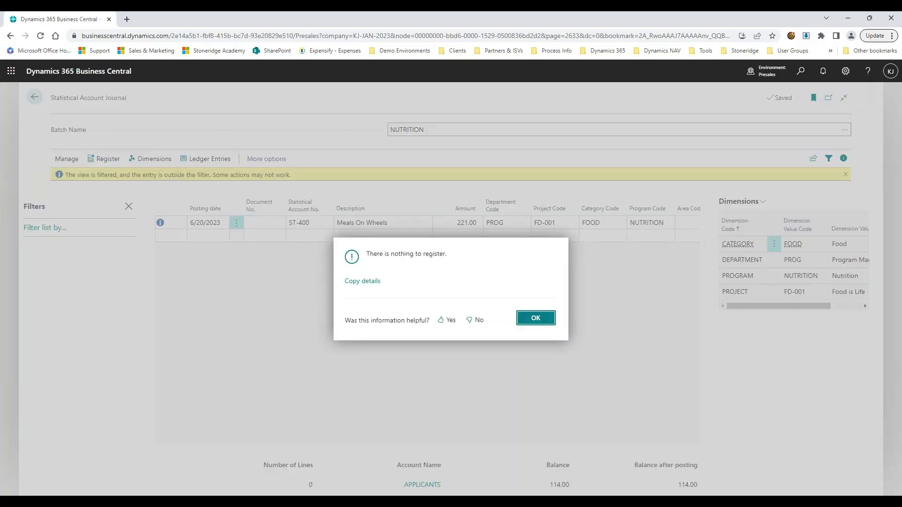
pyautogui.click(535, 317)
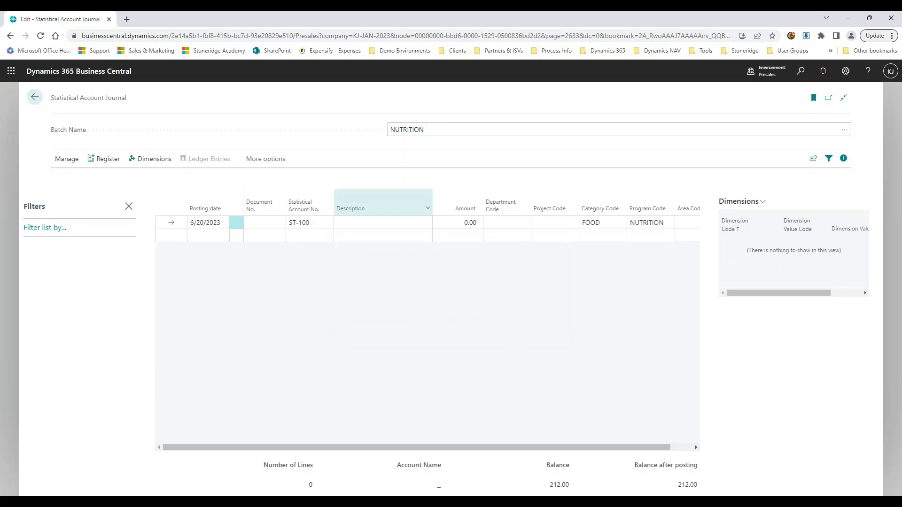
# - Check the journal's list filters, and return to the home page
pyautogui.click(831, 160)
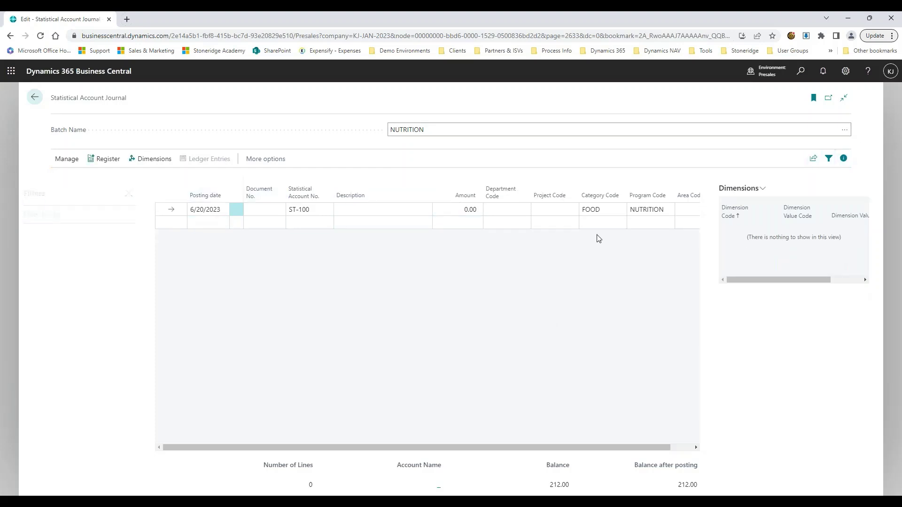
pyautogui.click(828, 160)
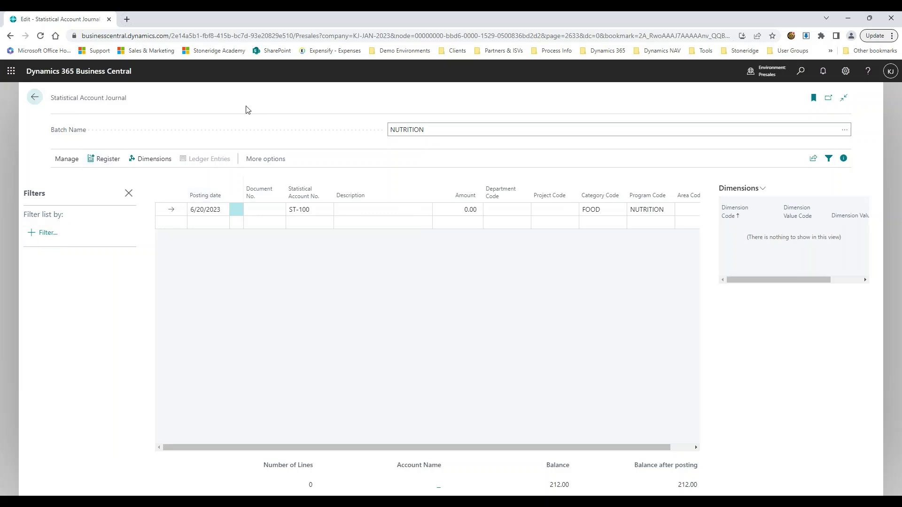
pyautogui.click(34, 97)
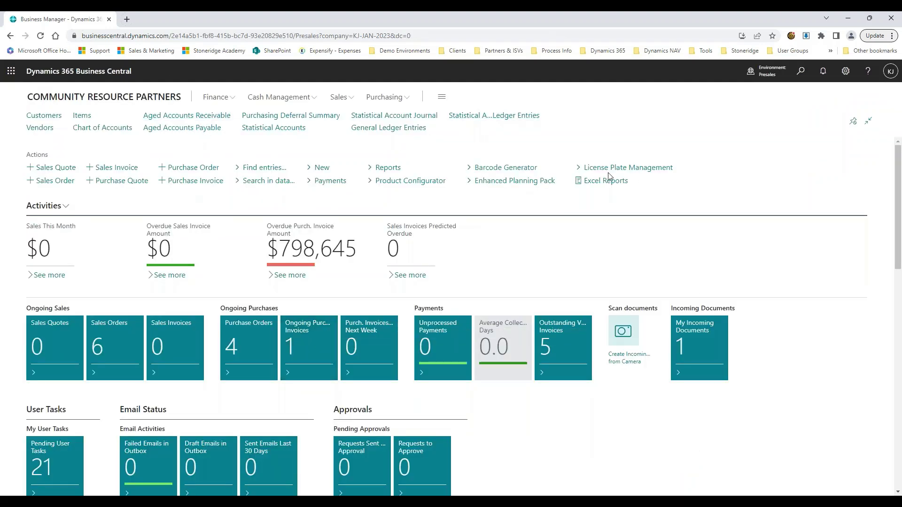
# - Open the Statistical Account Ledger Entries and export the list to Excel
pyautogui.click(484, 117)
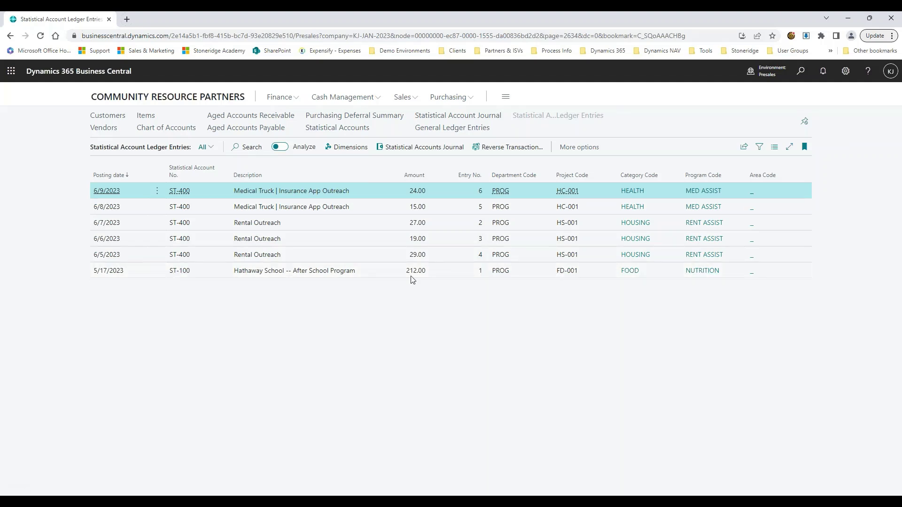
pyautogui.click(311, 275)
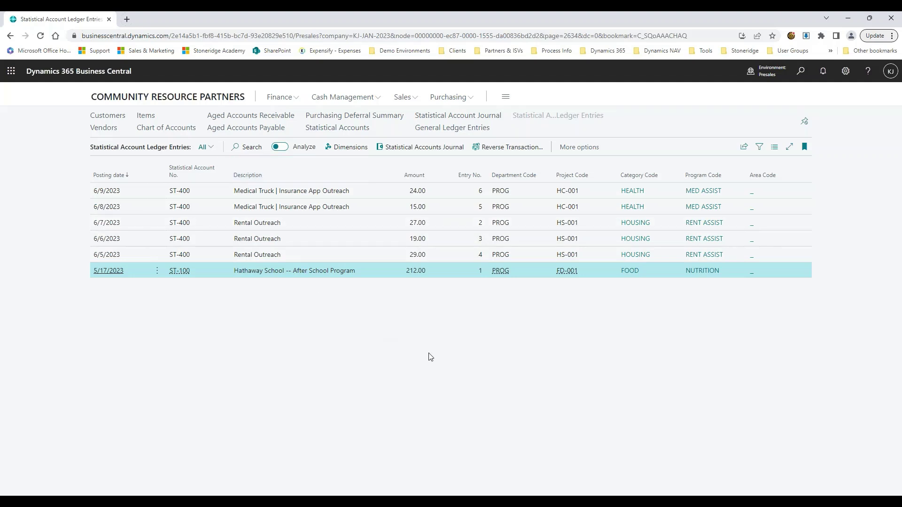
pyautogui.click(743, 147)
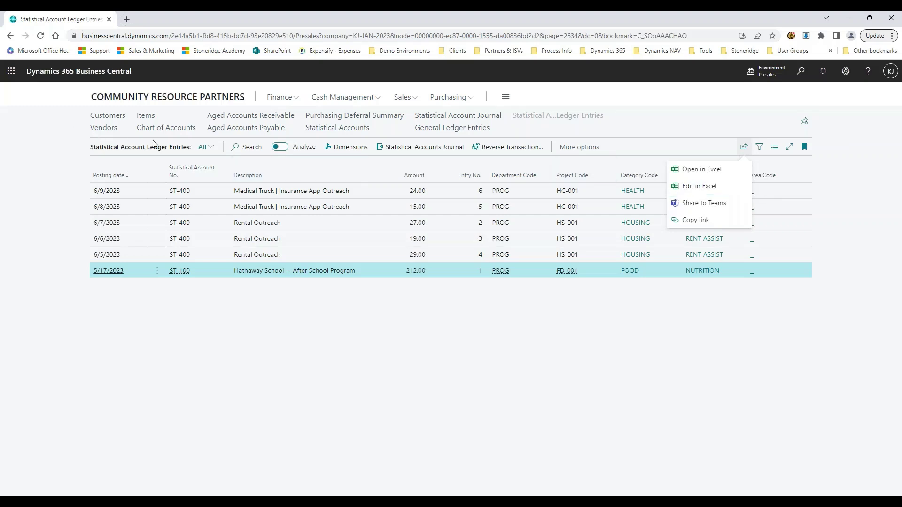
pyautogui.click(719, 169)
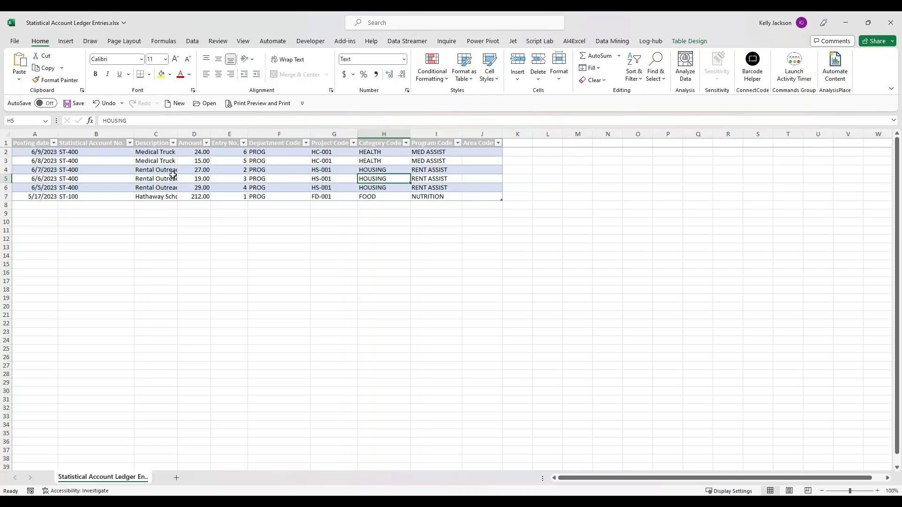
pyautogui.click(485, 43)
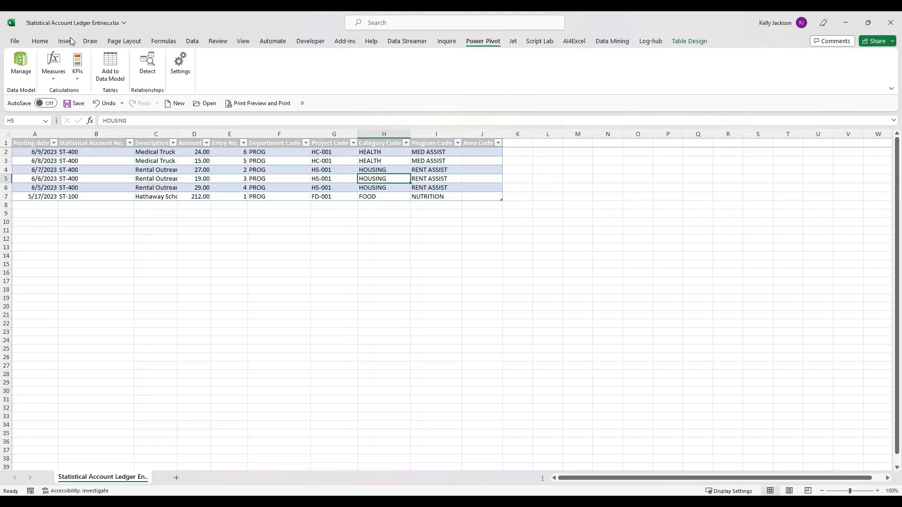
pyautogui.click(40, 43)
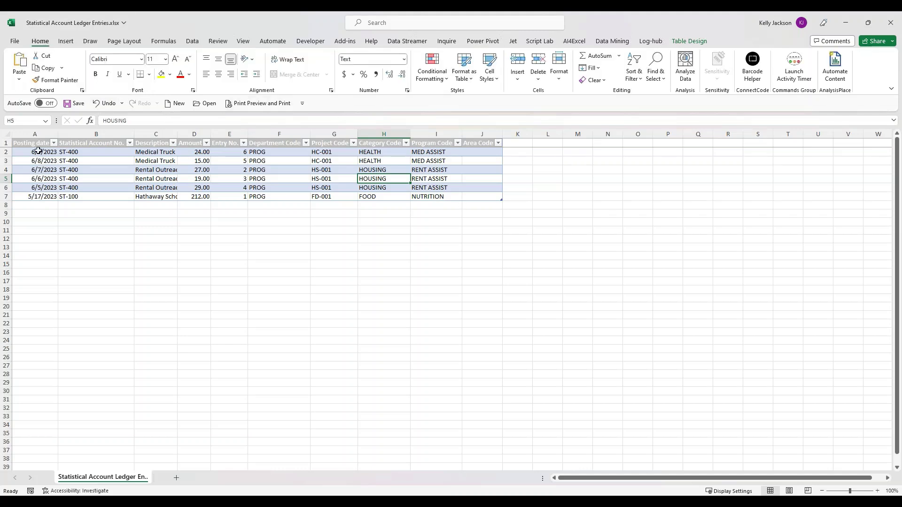
pyautogui.moveTo(38, 152); pyautogui.dragTo(489, 196)
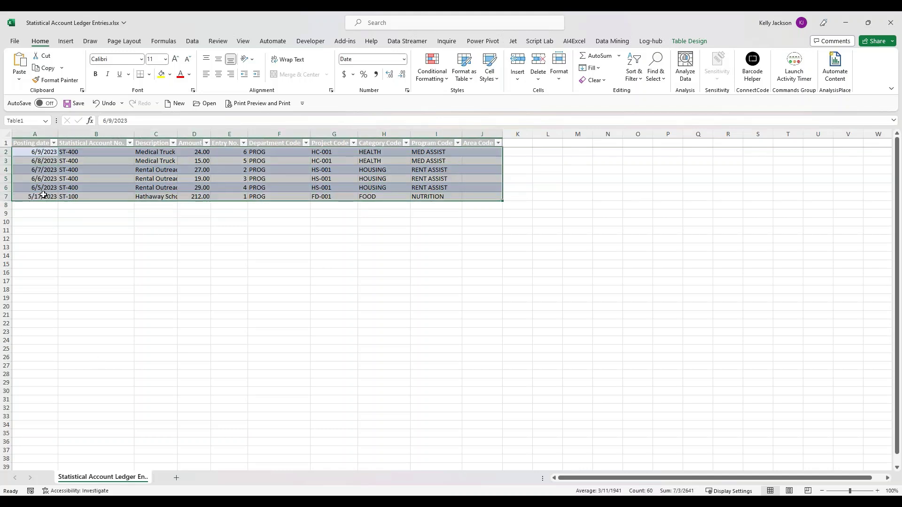
pyautogui.click(107, 262)
pyautogui.click(27, 149)
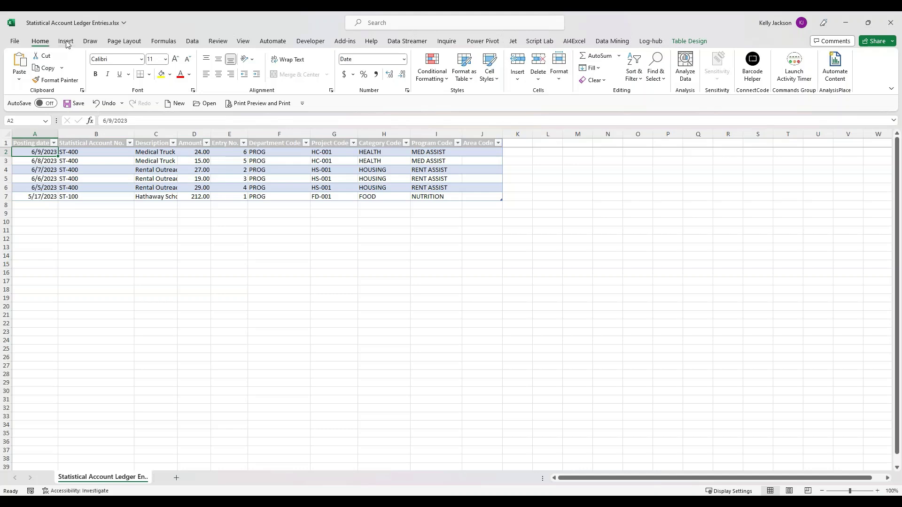
# - Look at the Dynamics 365 (online) data import dialog in Excel, and cancel it without entering a Web API URL
pyautogui.click(194, 42)
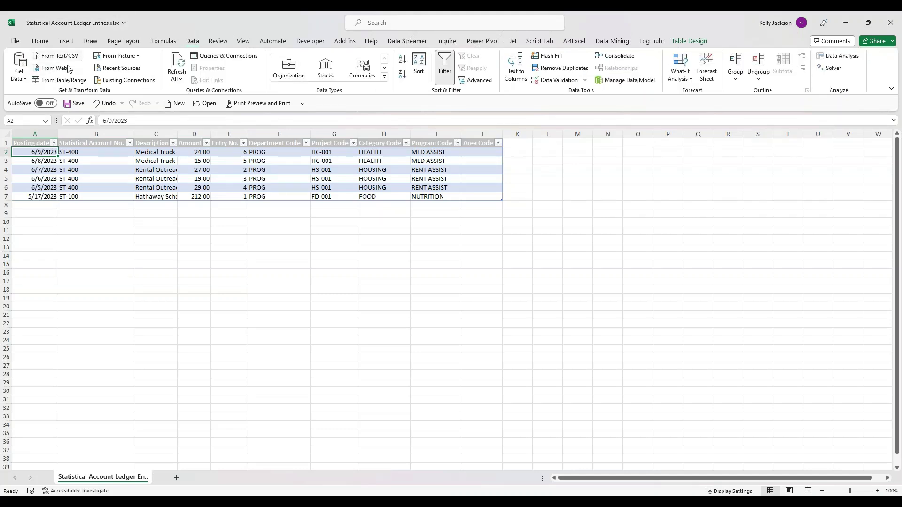
pyautogui.click(20, 79)
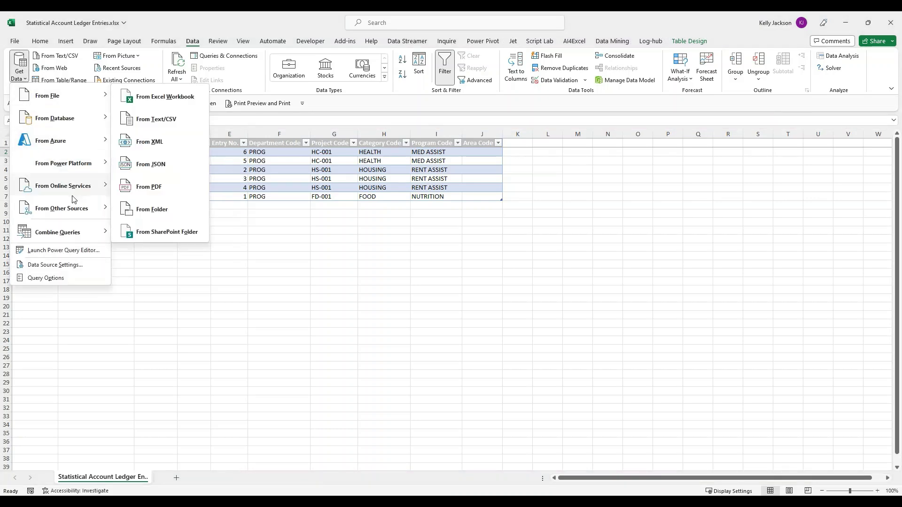
pyautogui.moveTo(80, 191)
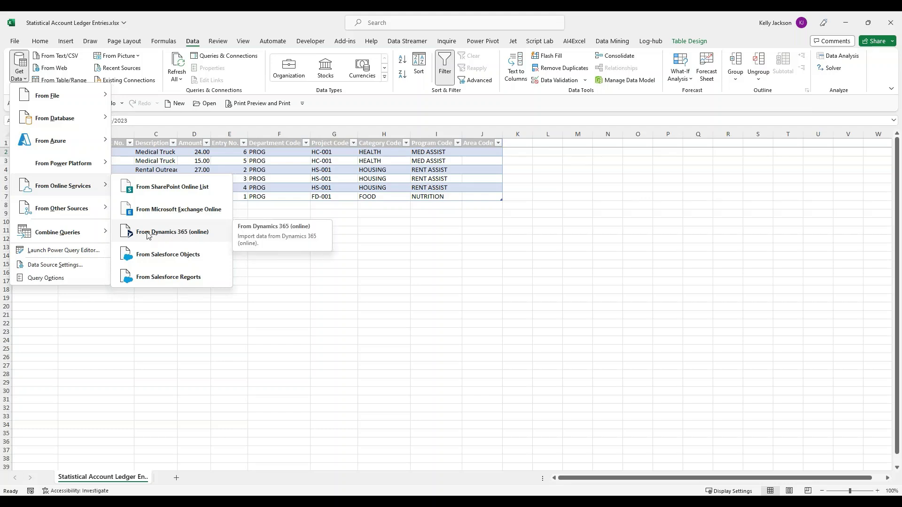
pyautogui.click(183, 235)
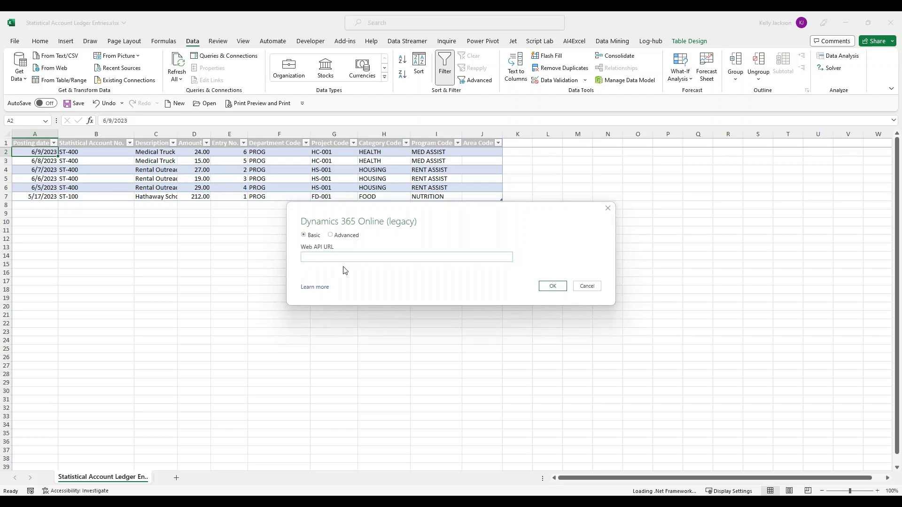
pyautogui.click(596, 290)
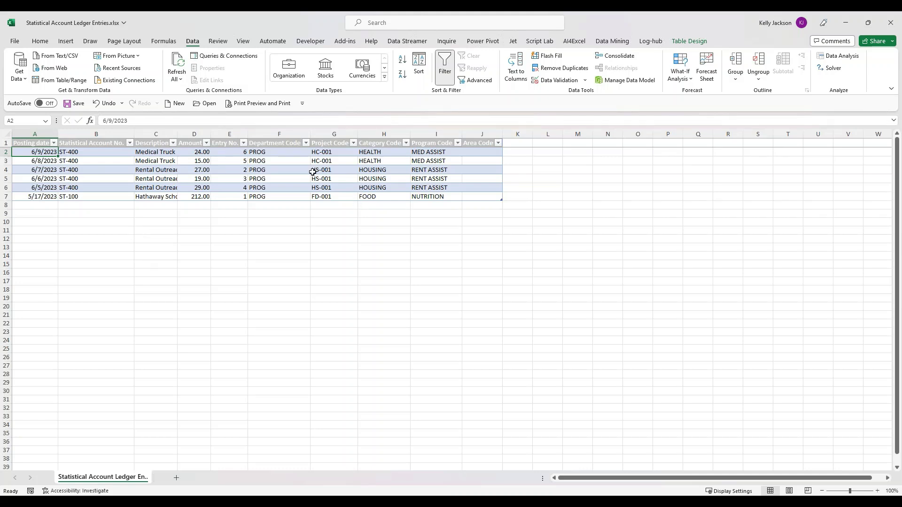
# - Look through Excel's recent data sources for Business Central connections, and close the list without connecting
pyautogui.click(111, 71)
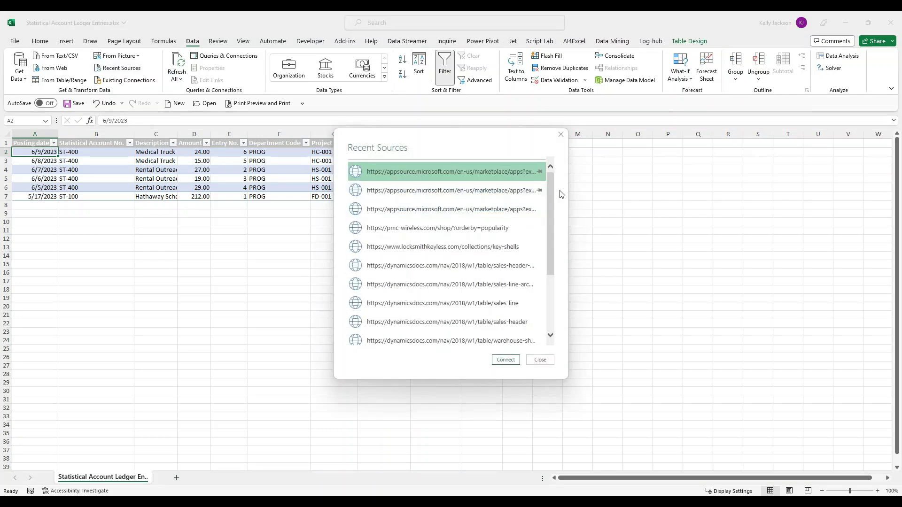
pyautogui.moveTo(552, 188); pyautogui.dragTo(556, 243)
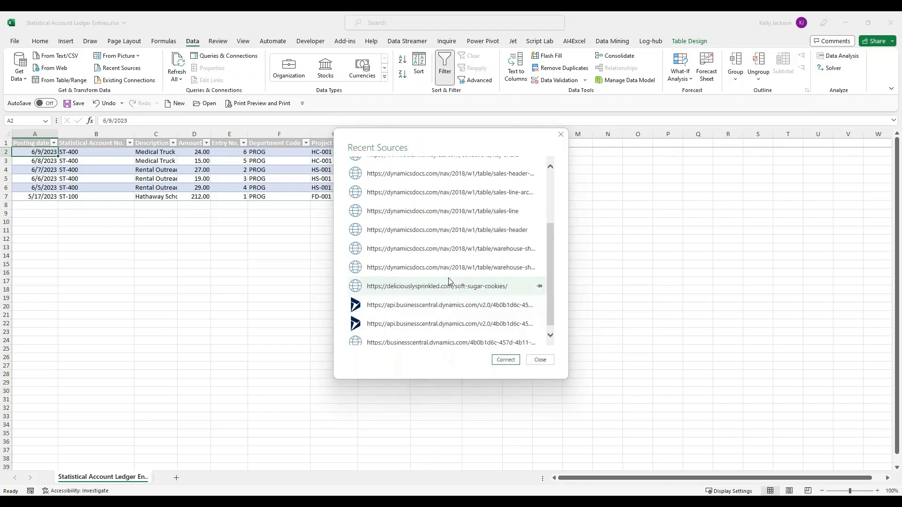
pyautogui.scroll(-1, 448, 282)
pyautogui.click(540, 360)
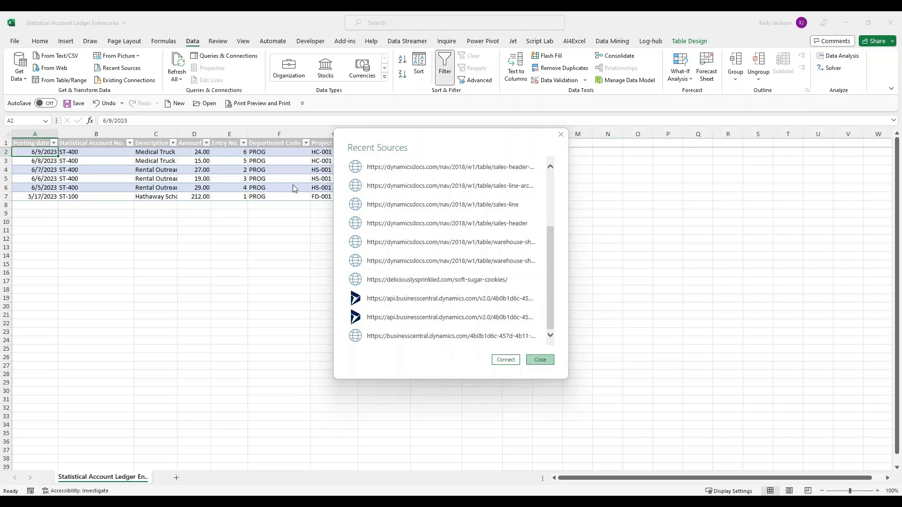